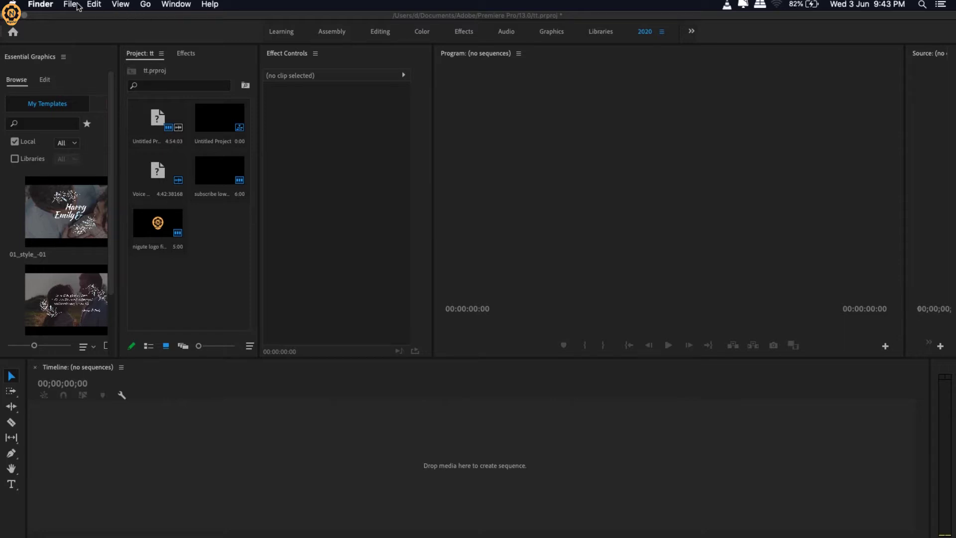
# Step: Bring Premiere Pro to the front in the Editing workspace
pyautogui.click(40, 4)
pyautogui.click(523, 224)
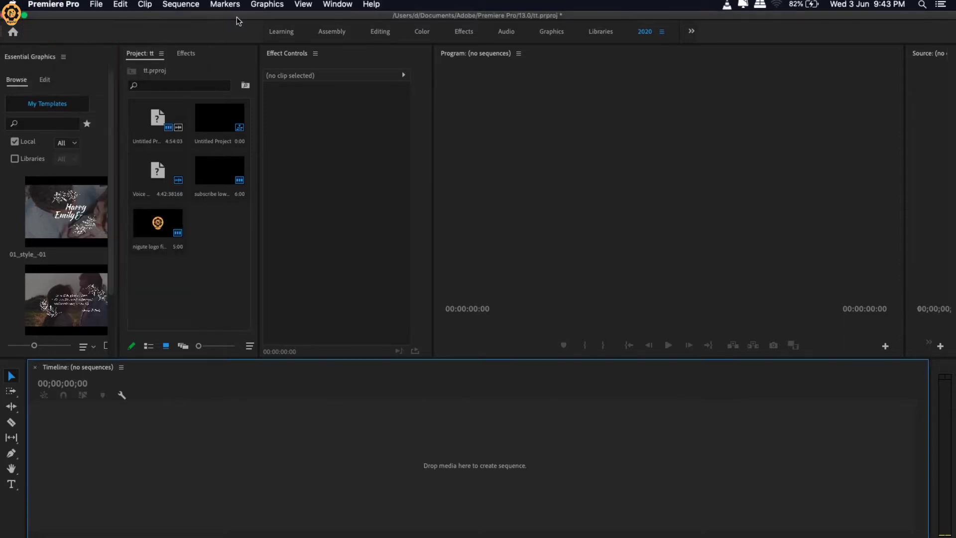
pyautogui.click(96, 5)
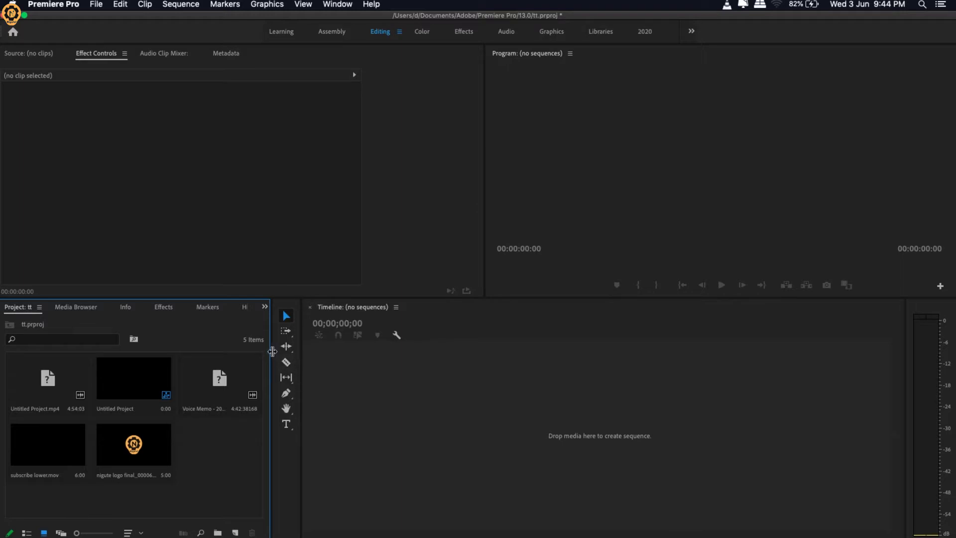
# Step: Narrow the project bin, widen the timeline, and open a Desktop Finder window
pyautogui.moveTo(263, 357); pyautogui.dragTo(96, 388)
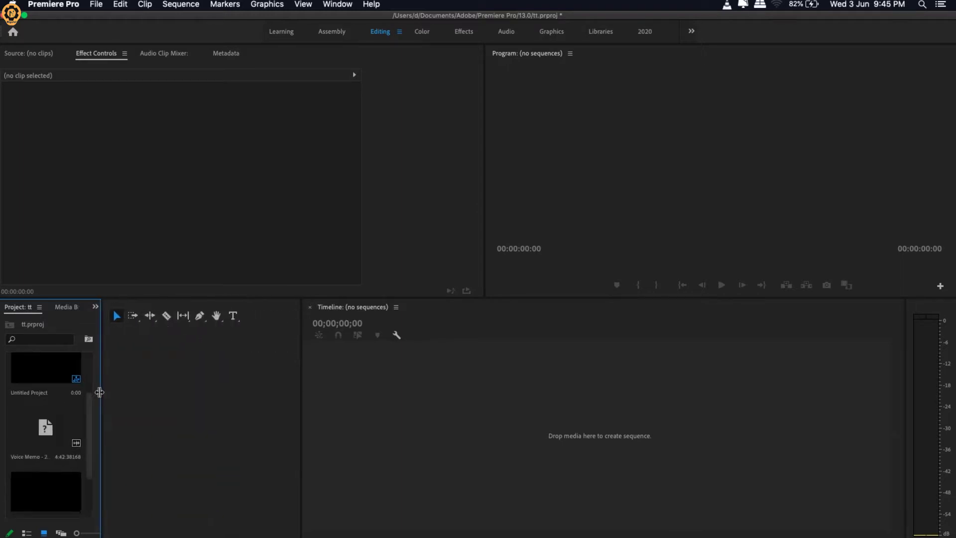
pyautogui.moveTo(302, 373)
pyautogui.mouseDown()
pyautogui.moveTo(155, 413)
pyautogui.moveTo(112, 413)
pyautogui.mouseUp()
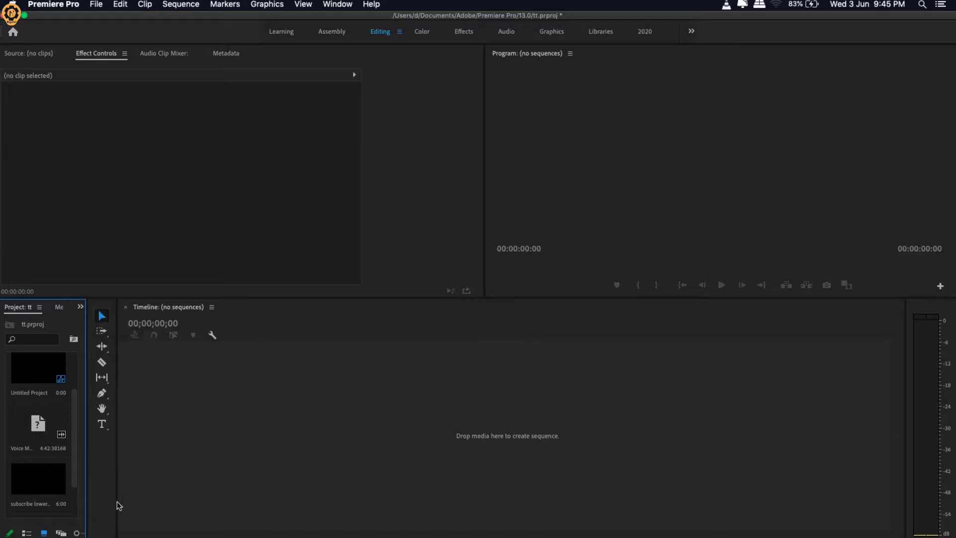
pyautogui.click(34, 532)
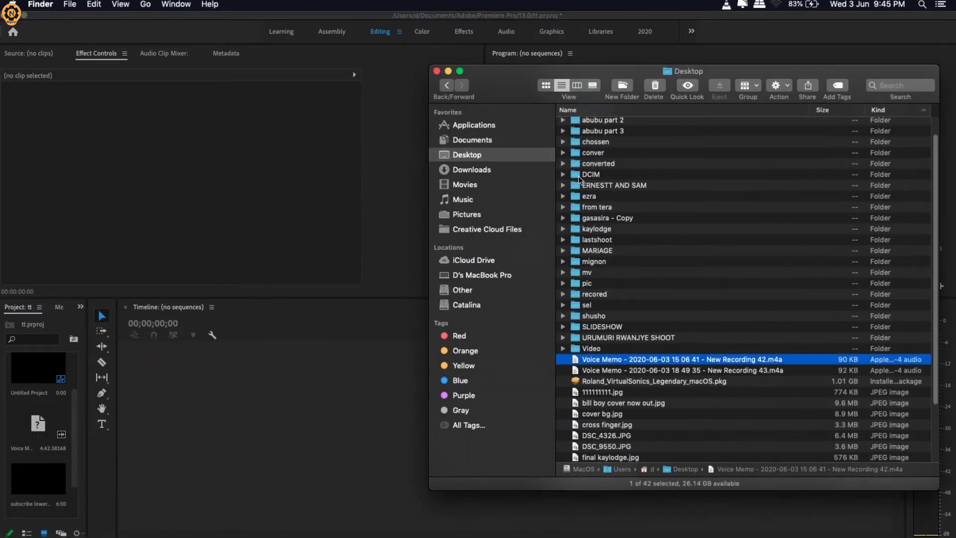
# Step: Build a DSC_9689 sequence from DSC_9689.MOV, play it, and return to the start
pyautogui.moveTo(607, 446); pyautogui.dragTo(388, 435)
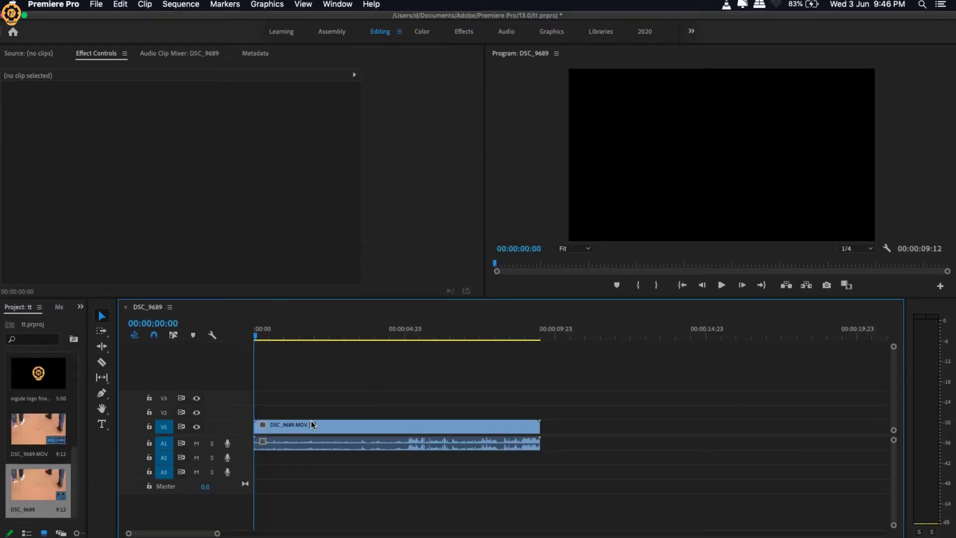
pyautogui.click(261, 332)
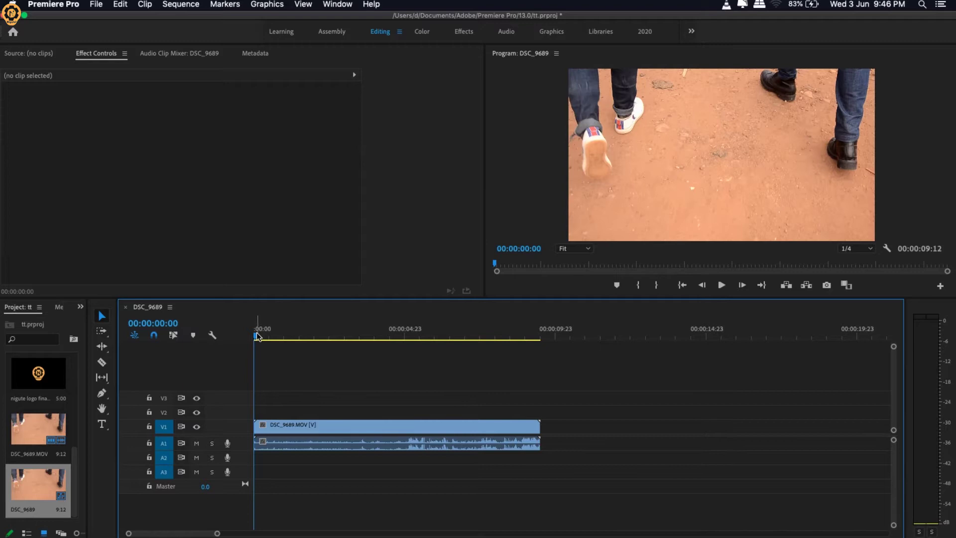
pyautogui.press('space')
pyautogui.click(299, 425)
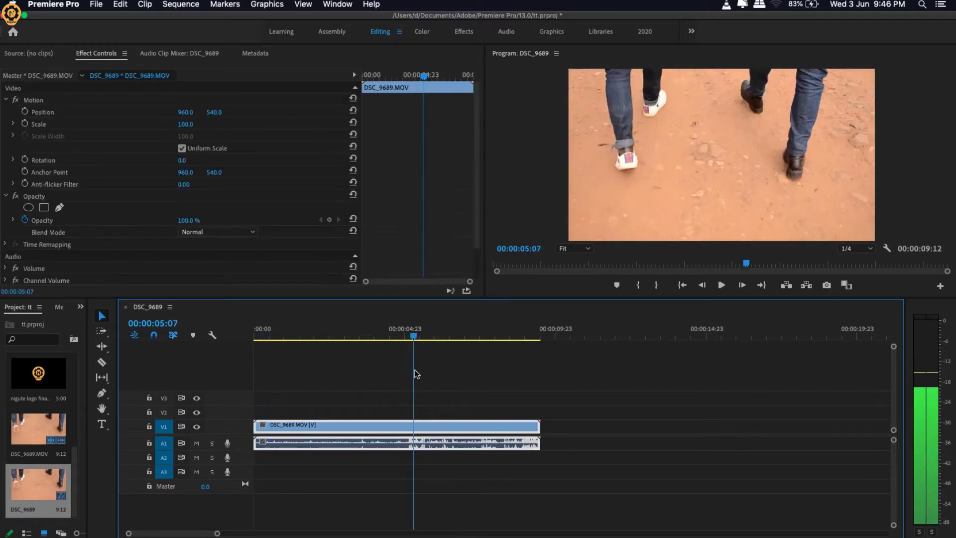
pyautogui.moveTo(263, 338); pyautogui.dragTo(224, 395)
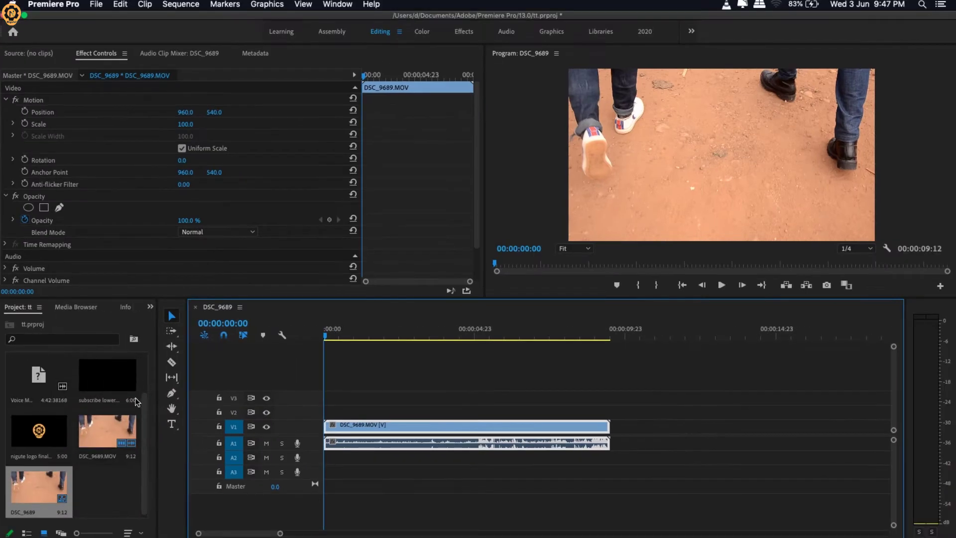
# Step: Rename the DSC_9689 sequence to 'walking'
pyautogui.click(31, 509)
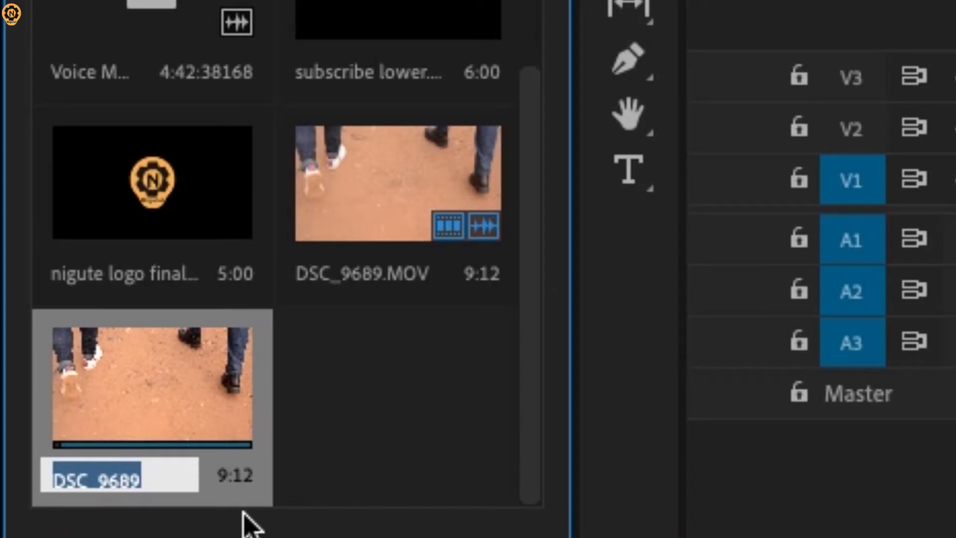
pyautogui.write('walking')
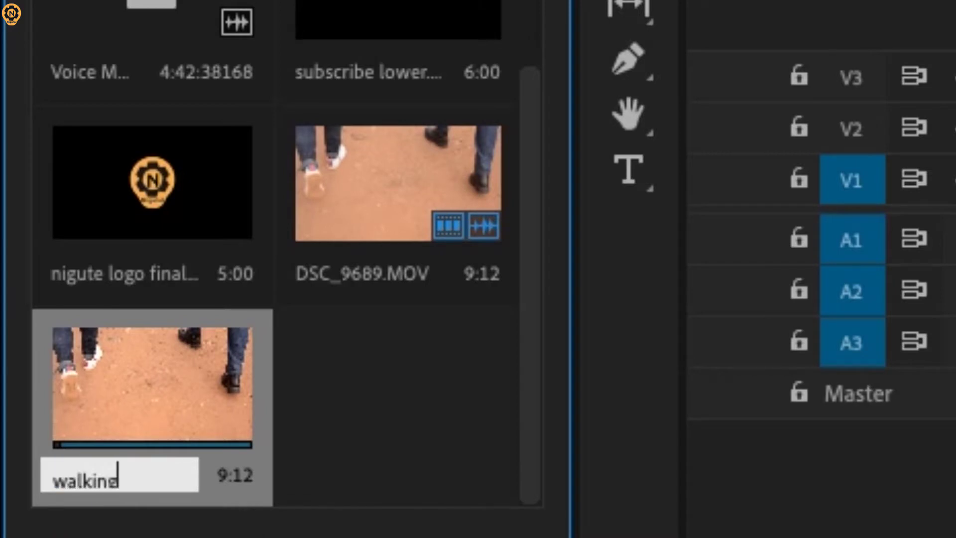
pyautogui.click(448, 422)
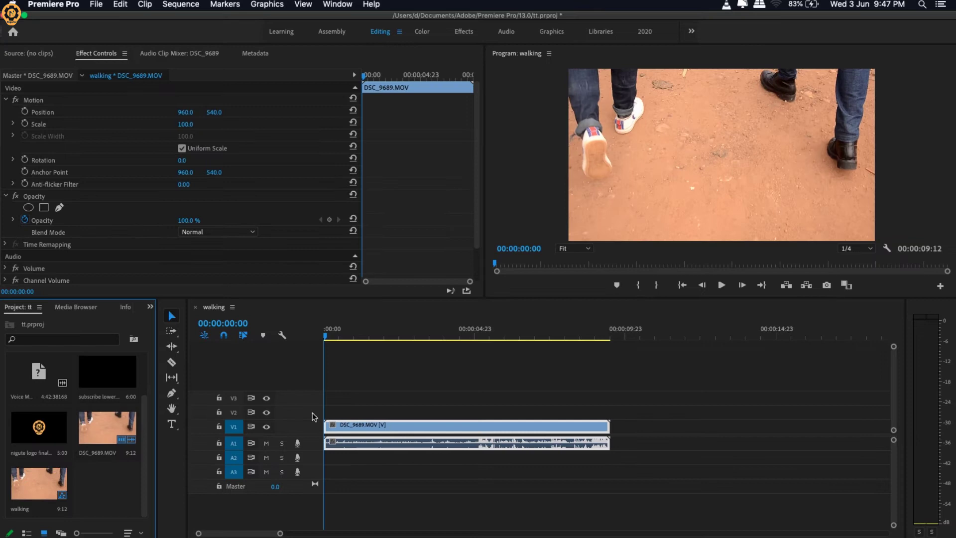
pyautogui.click(408, 486)
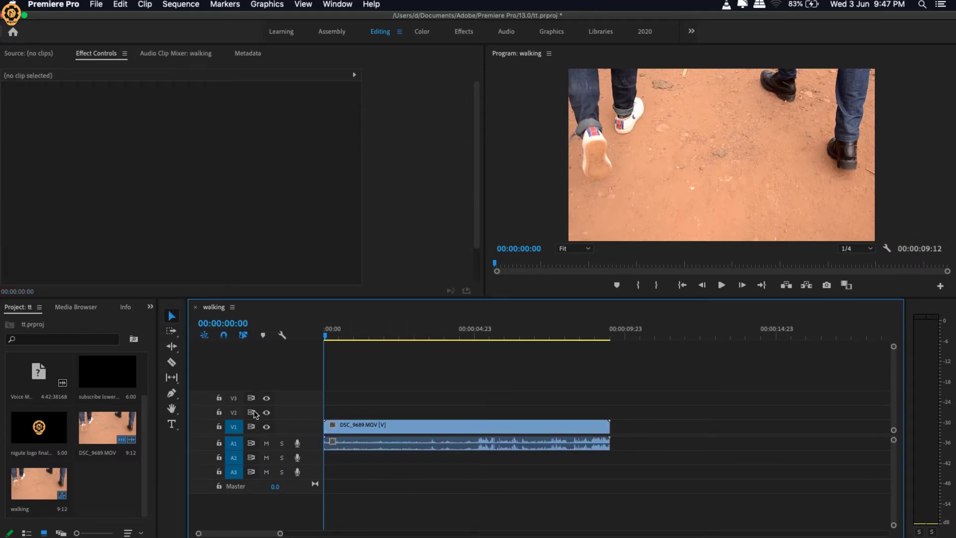
pyautogui.click(370, 426)
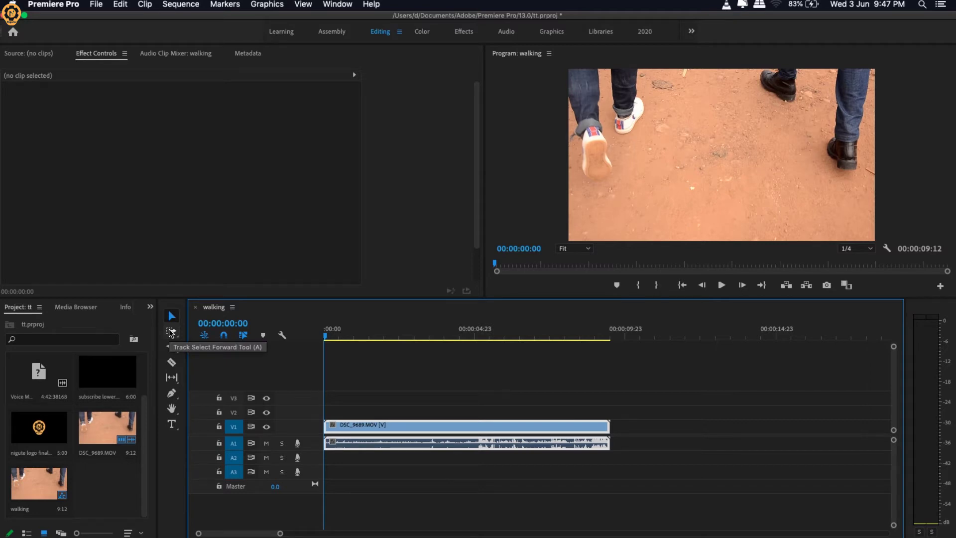
# Step: Razor the walking clip at four points into five pieces
pyautogui.press('c')
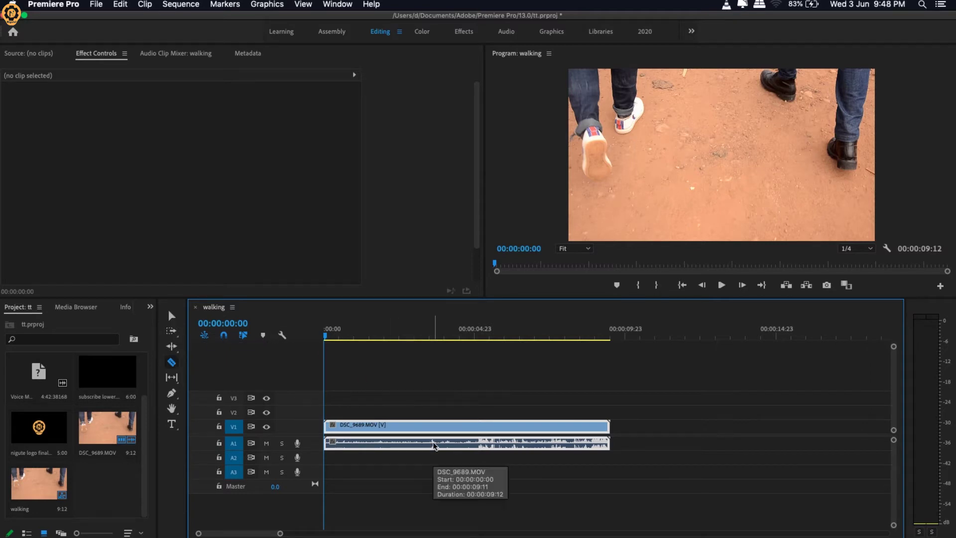
pyautogui.click(390, 426)
pyautogui.click(441, 426)
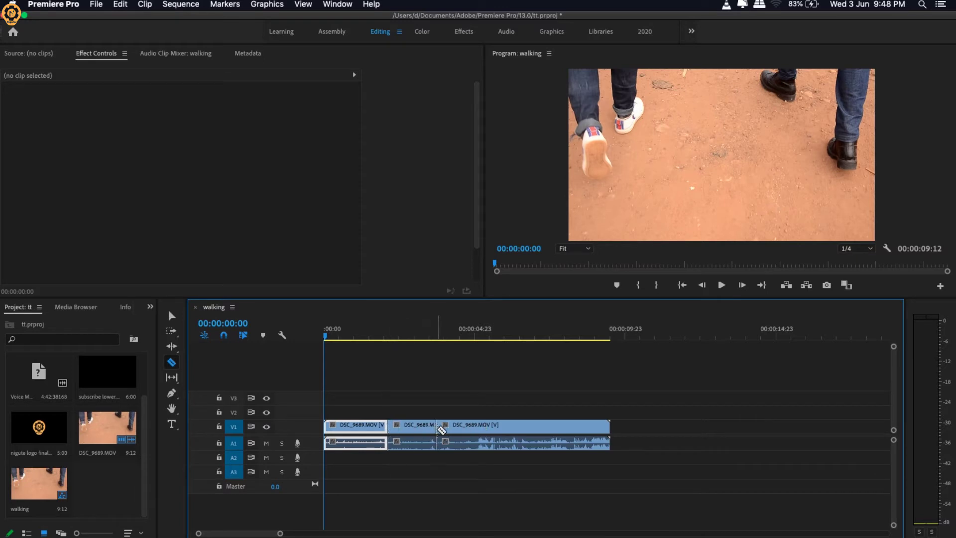
pyautogui.click(527, 427)
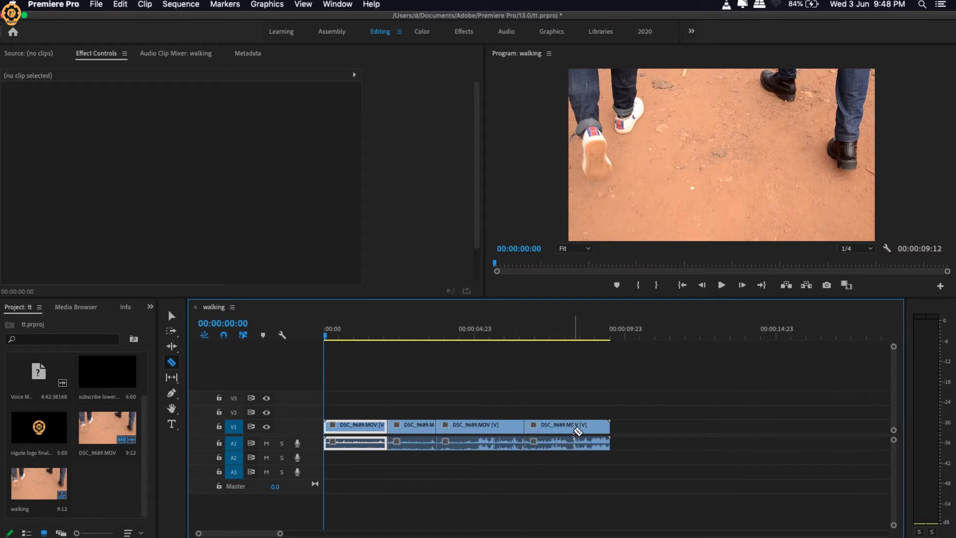
pyautogui.click(576, 427)
# Step: Try moving the third piece right, then undo so no gap remains
pyautogui.press('v')
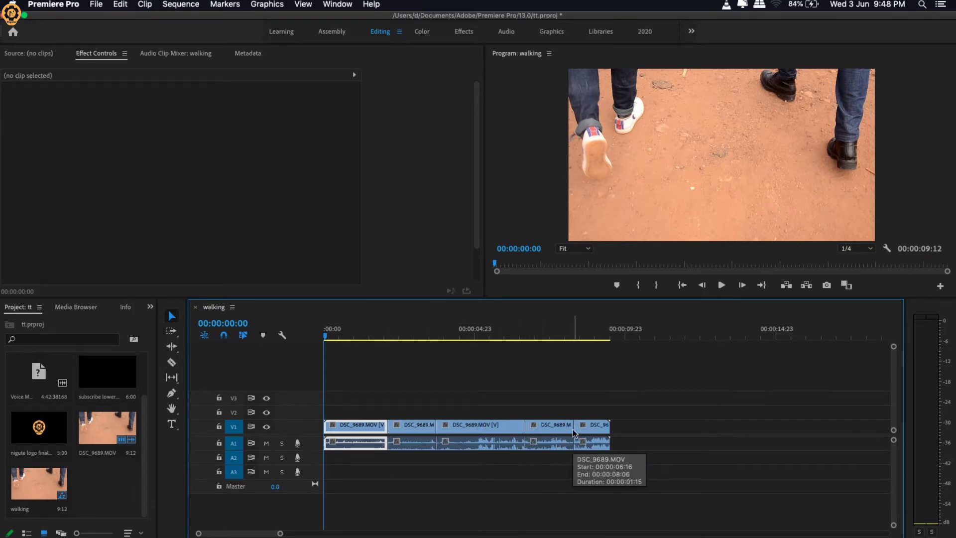
pyautogui.click(411, 428)
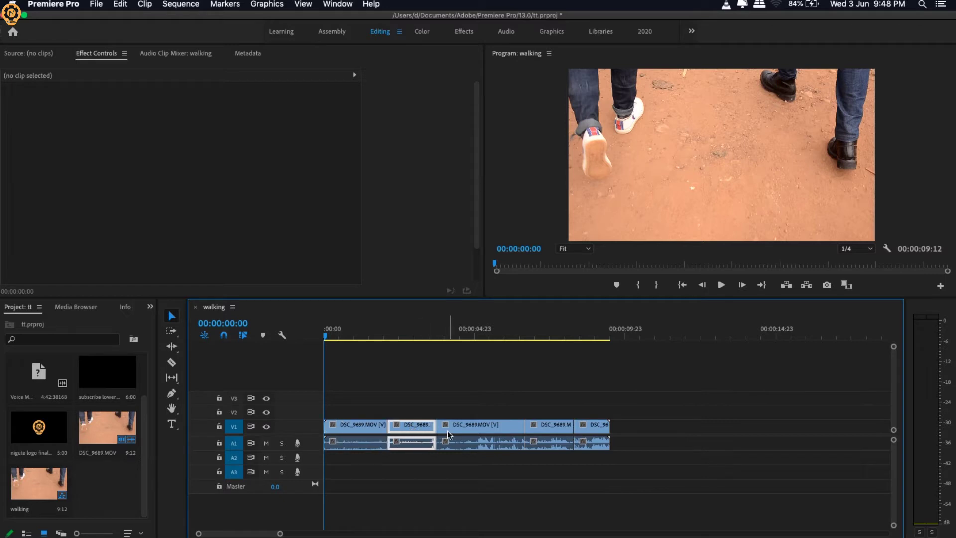
pyautogui.click(472, 431)
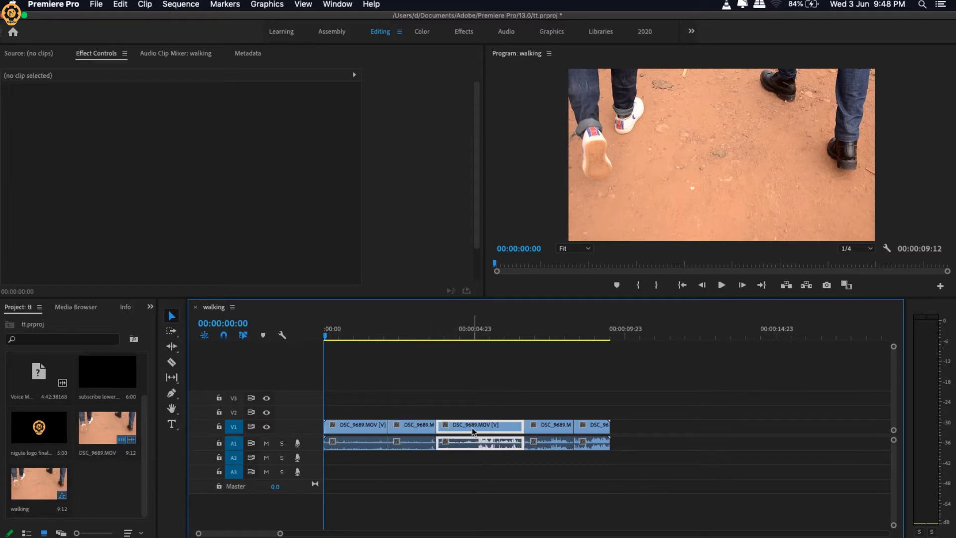
pyautogui.moveTo(472, 432); pyautogui.dragTo(491, 432)
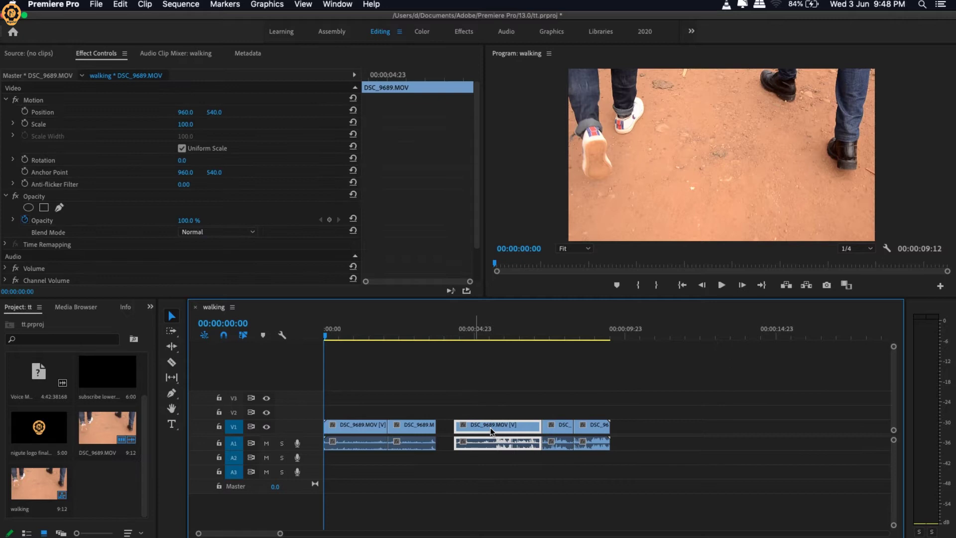
pyautogui.press('cmd+z')
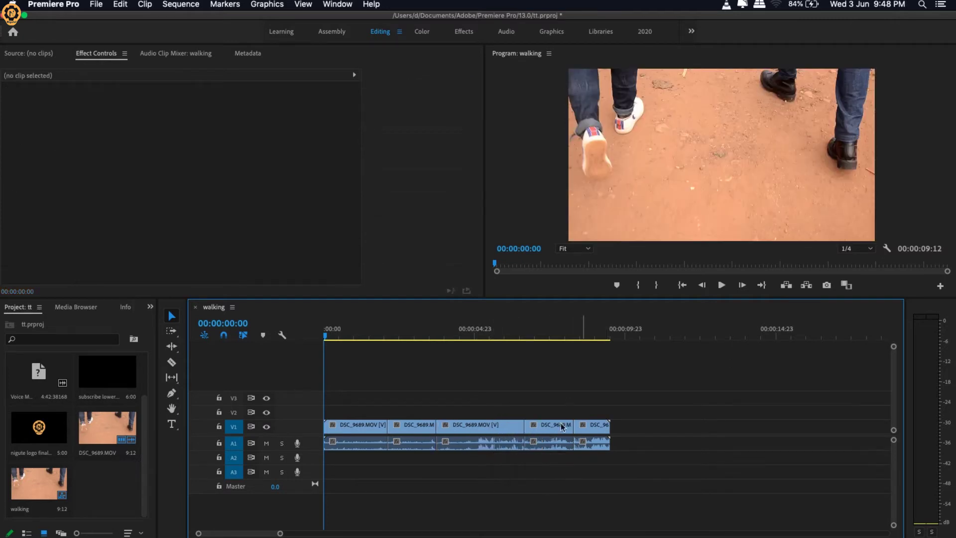
pyautogui.click(174, 331)
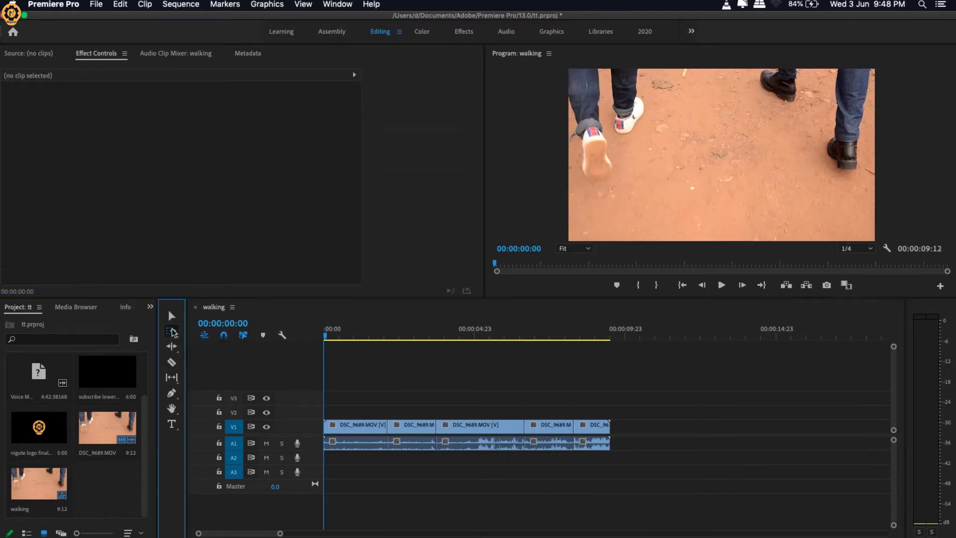
pyautogui.click(447, 428)
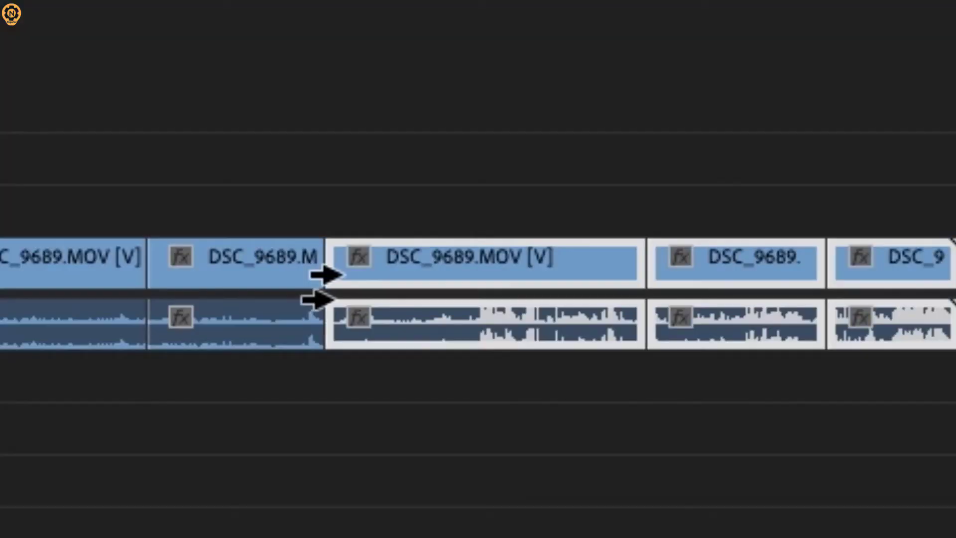
pyautogui.moveTo(440, 442); pyautogui.dragTo(506, 443)
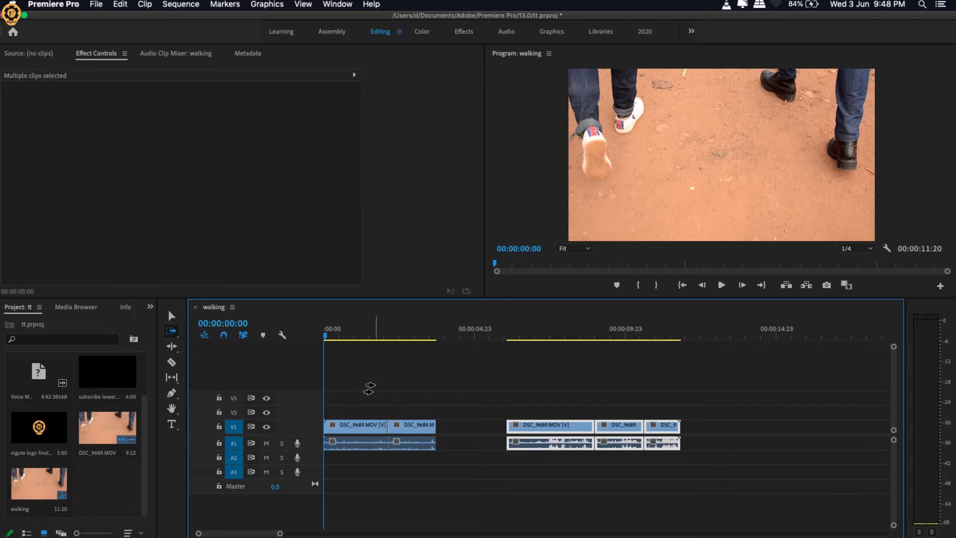
# Step: Ripple-trim the first clip longer, pushing later clips right, and play to 00:00:03:16
pyautogui.click(172, 344)
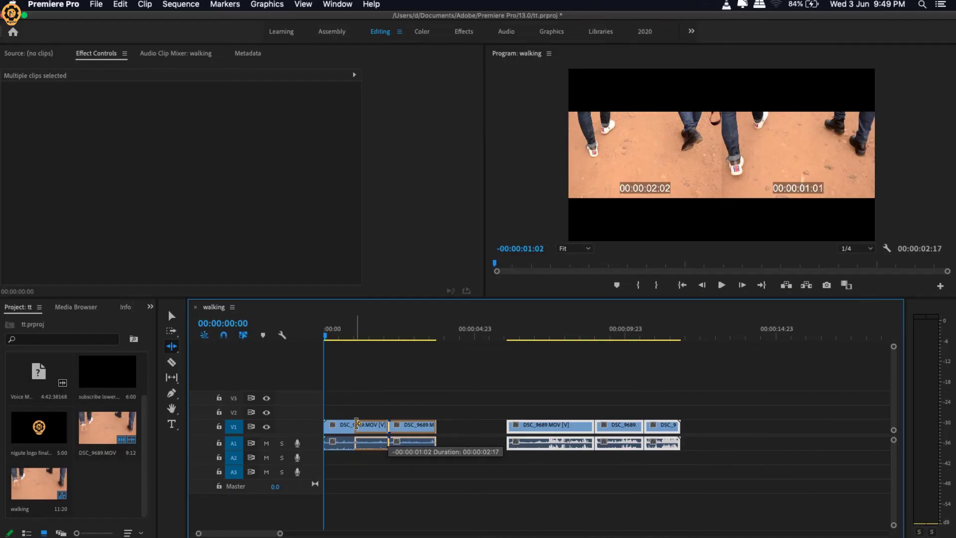
pyautogui.moveTo(357, 425); pyautogui.dragTo(343, 425)
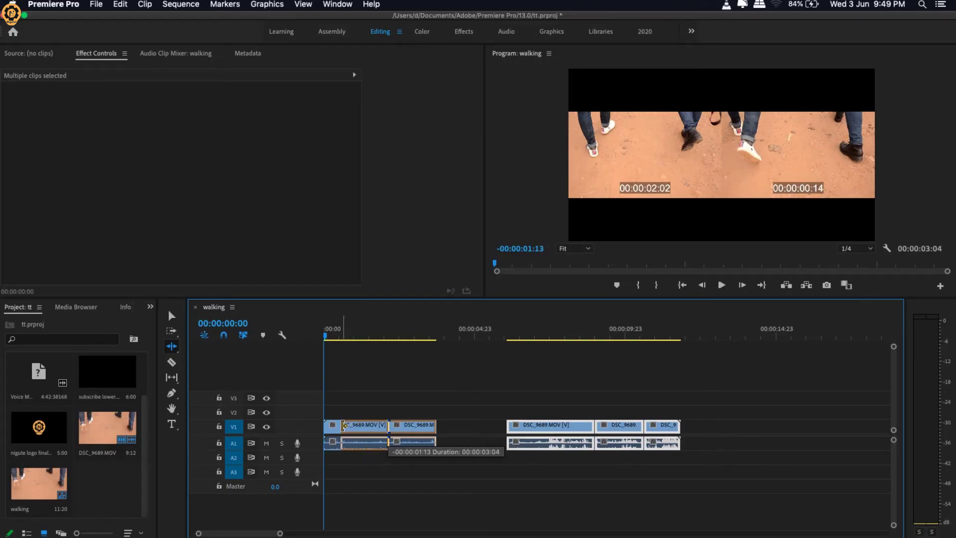
pyautogui.moveTo(344, 425); pyautogui.dragTo(344, 425)
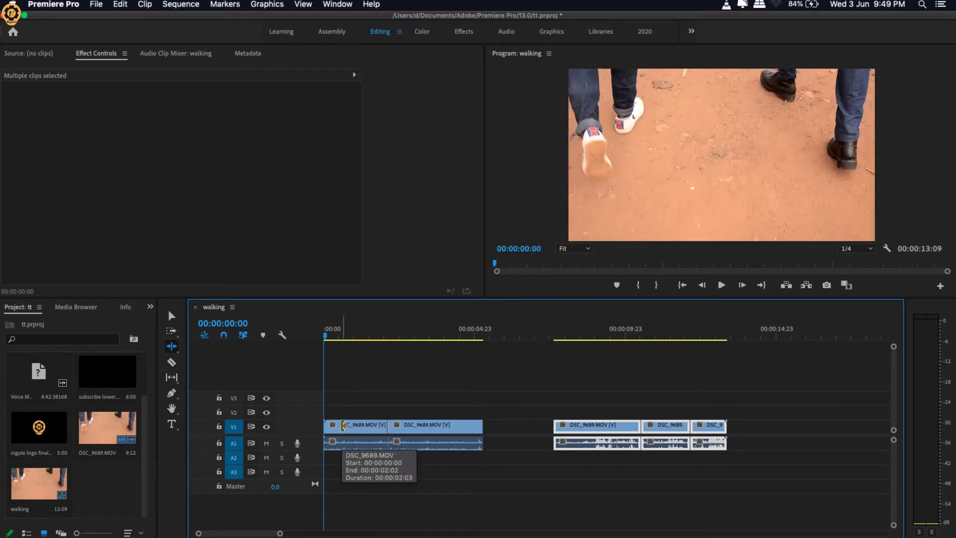
pyautogui.press('space')
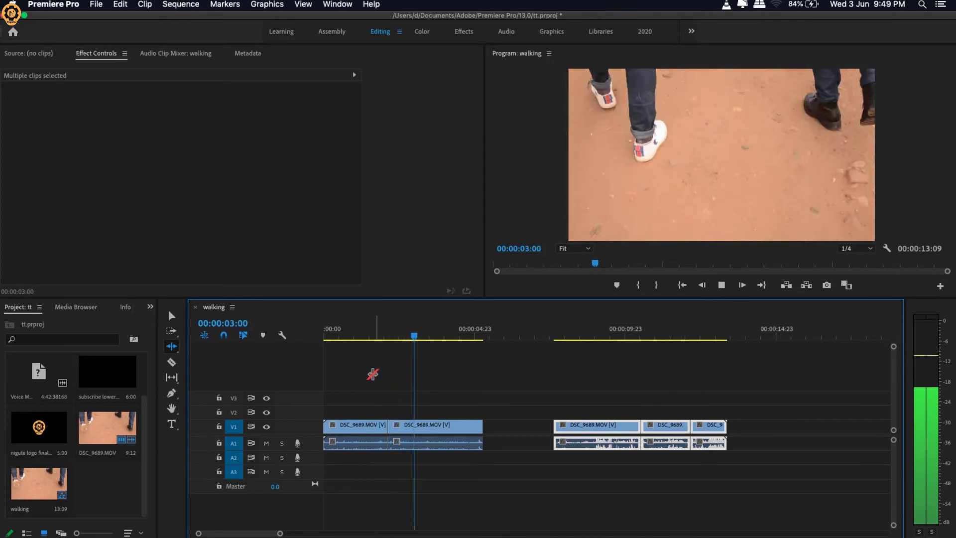
pyautogui.press('space')
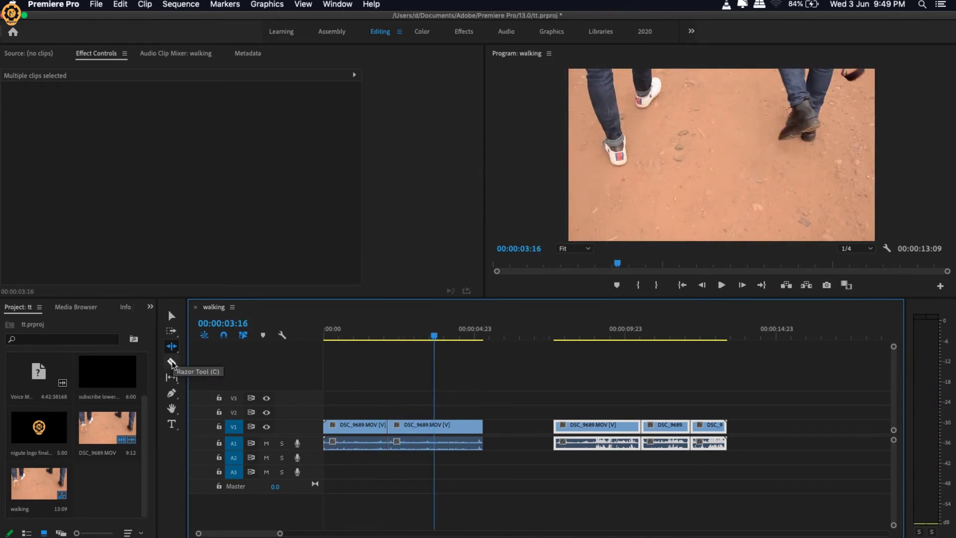
# Step: Razor-cut the first clip of the later group into two pieces
pyautogui.click(173, 364)
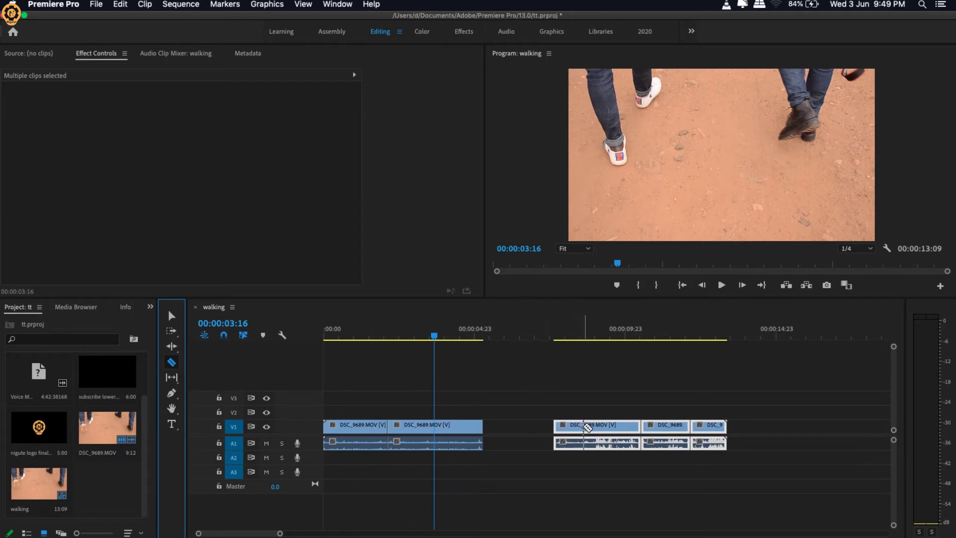
pyautogui.click(603, 432)
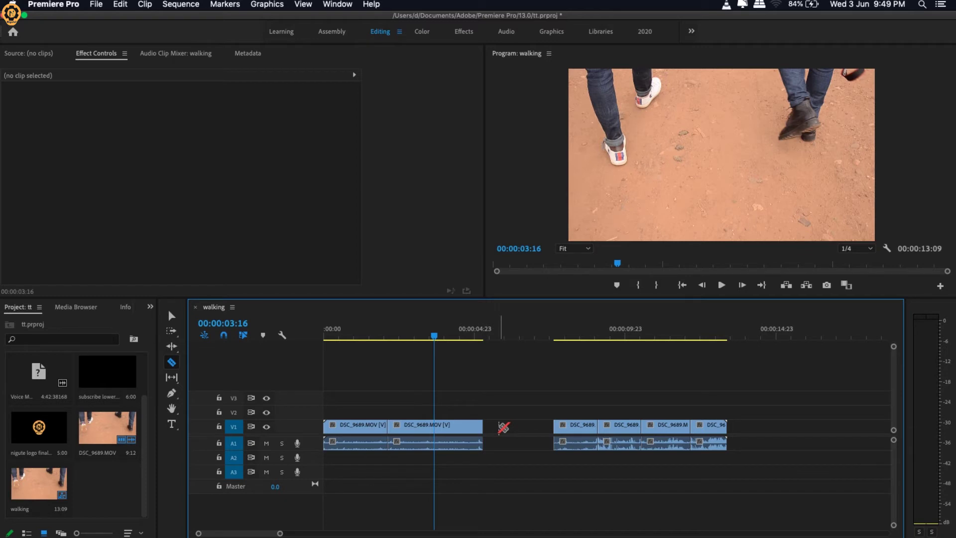
pyautogui.press('v')
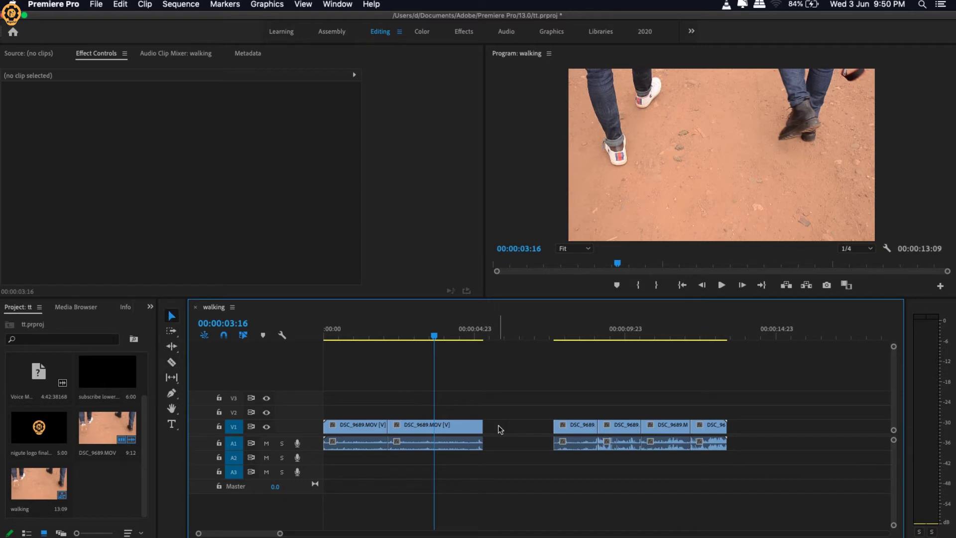
pyautogui.press('c')
# Step: Slip the footage in the second clip and a later-group clip, the latter to +13 frames
pyautogui.press('v')
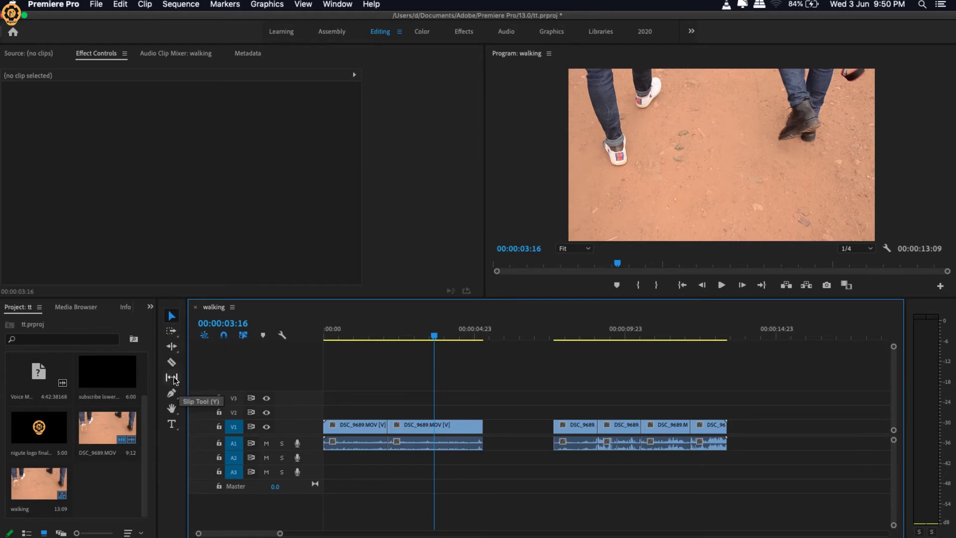
pyautogui.click(173, 379)
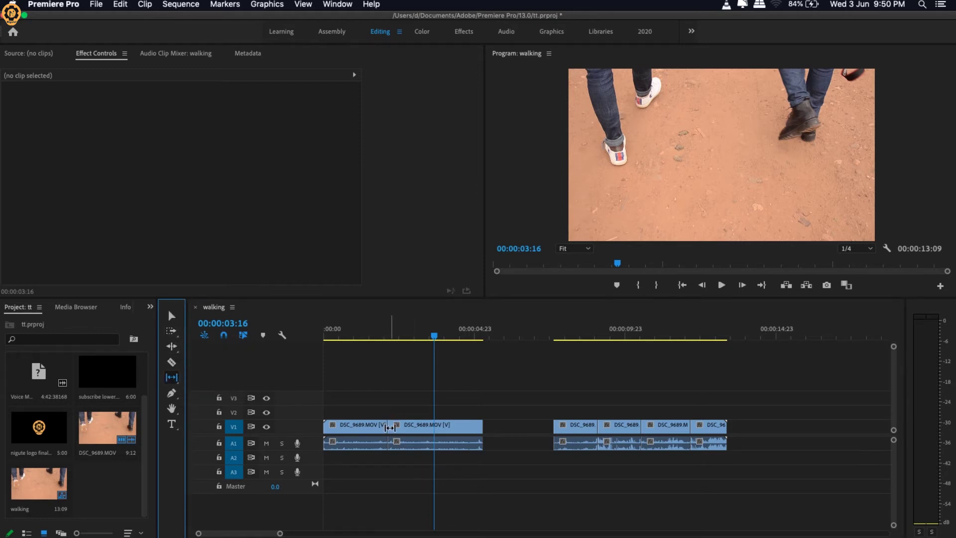
pyautogui.moveTo(392, 426); pyautogui.dragTo(376, 432)
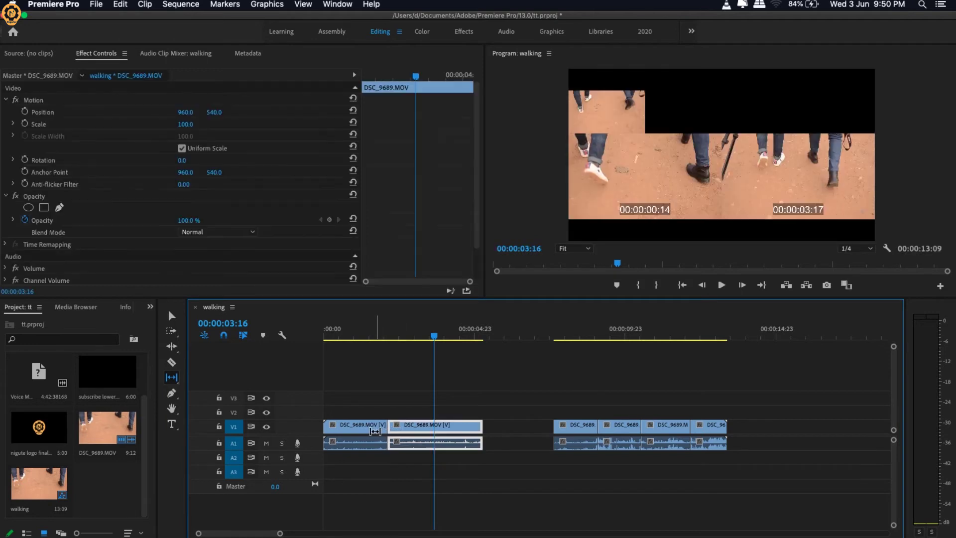
pyautogui.moveTo(376, 433); pyautogui.dragTo(359, 433)
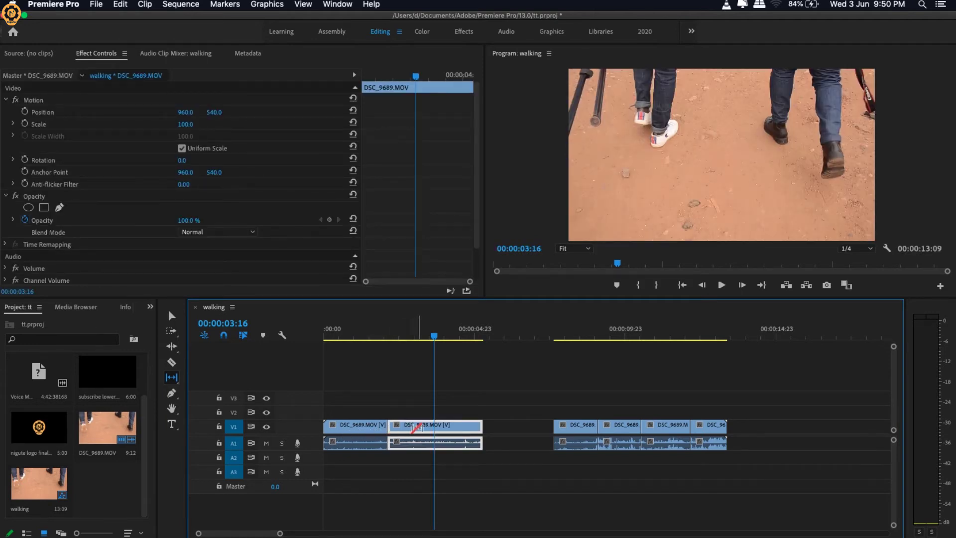
pyautogui.moveTo(390, 425); pyautogui.dragTo(390, 425)
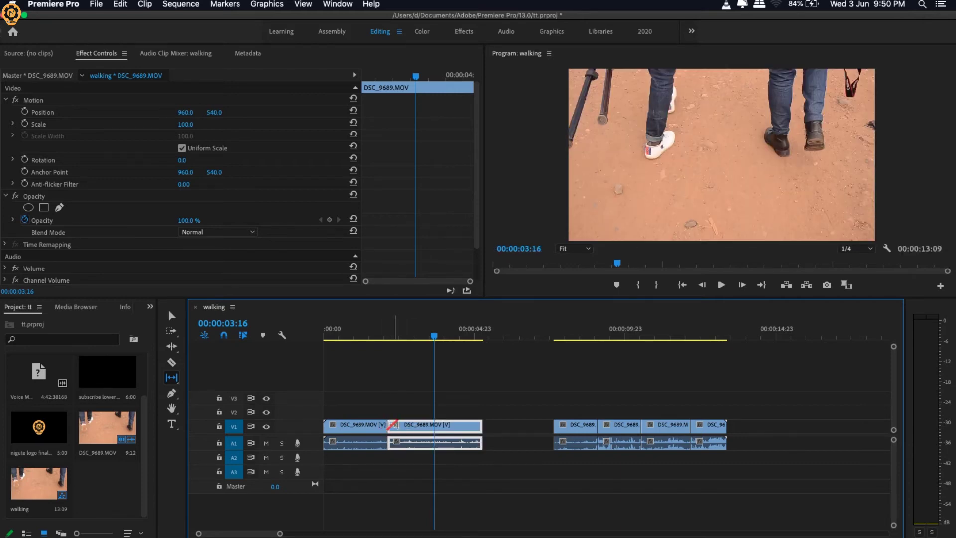
pyautogui.moveTo(607, 441); pyautogui.dragTo(622, 441)
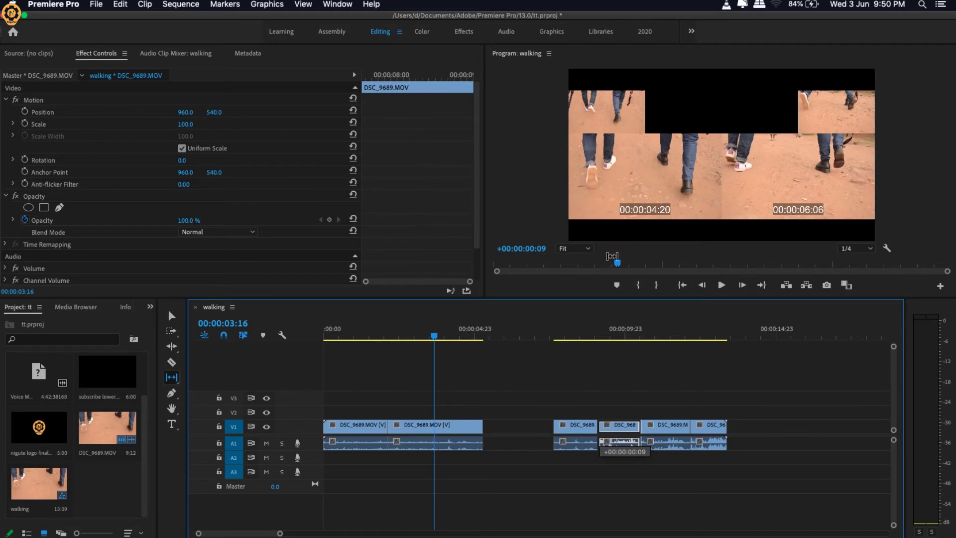
pyautogui.moveTo(613, 255)
pyautogui.mouseDown()
pyautogui.moveTo(644, 23)
pyautogui.moveTo(638, 50)
pyautogui.mouseUp()
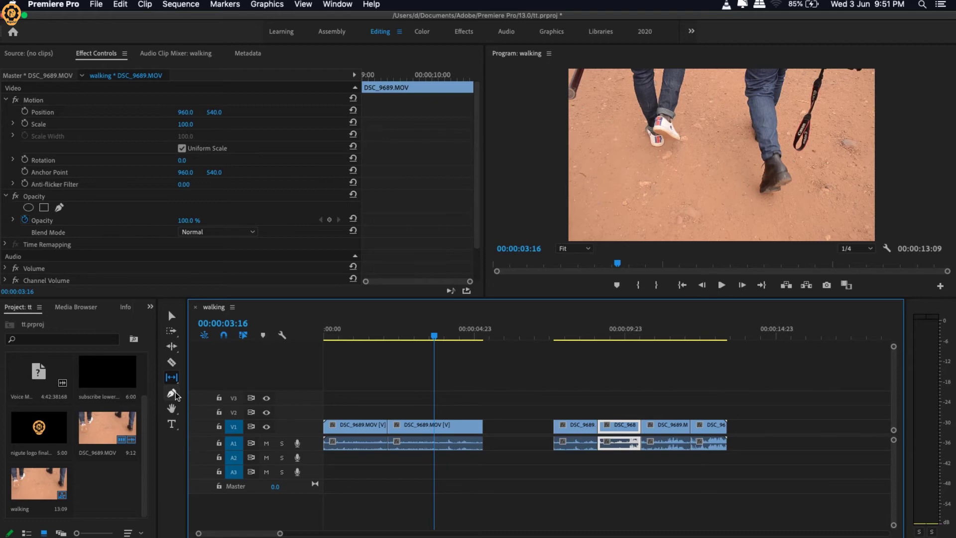
# Step: Pen-draw an eight-point grey shape over the footage, creating a Graphic clip from 3:16 to 8:14
pyautogui.click(173, 393)
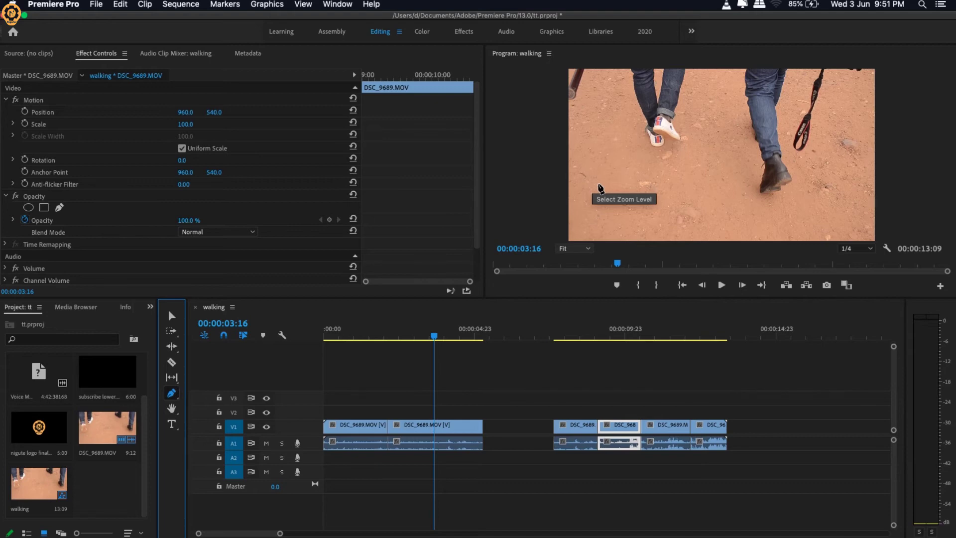
pyautogui.click(611, 143)
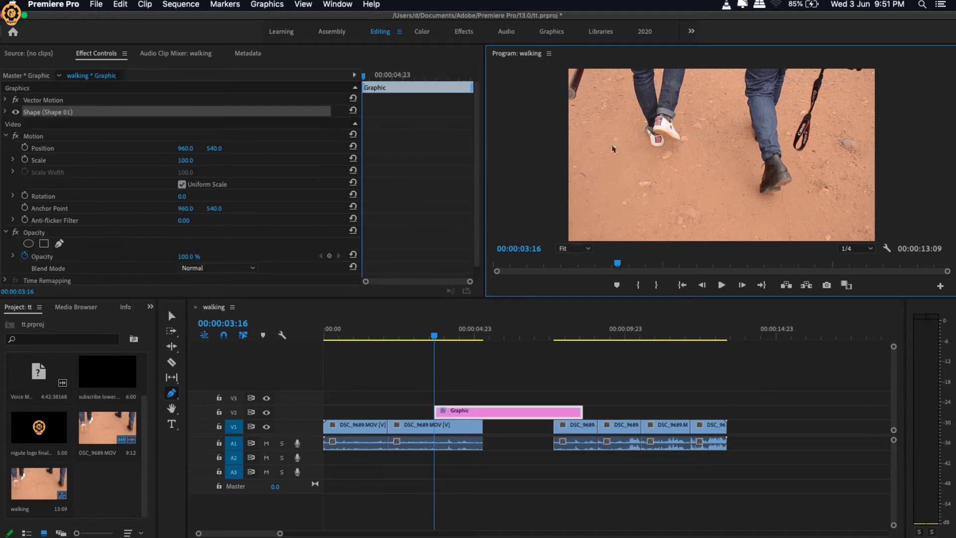
pyautogui.click(605, 184)
pyautogui.click(606, 217)
pyautogui.click(673, 223)
pyautogui.click(730, 209)
pyautogui.click(721, 174)
pyautogui.click(696, 150)
pyautogui.click(647, 132)
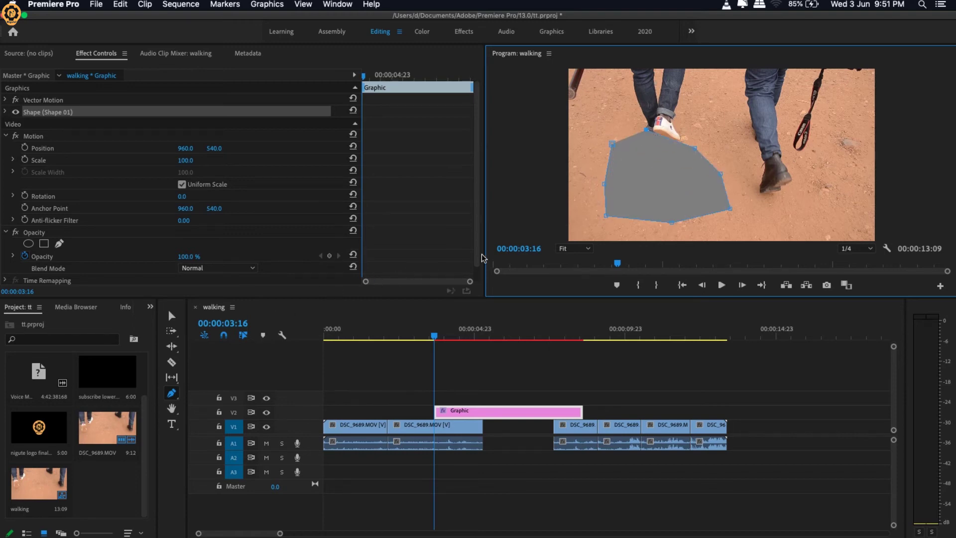
pyautogui.click(481, 411)
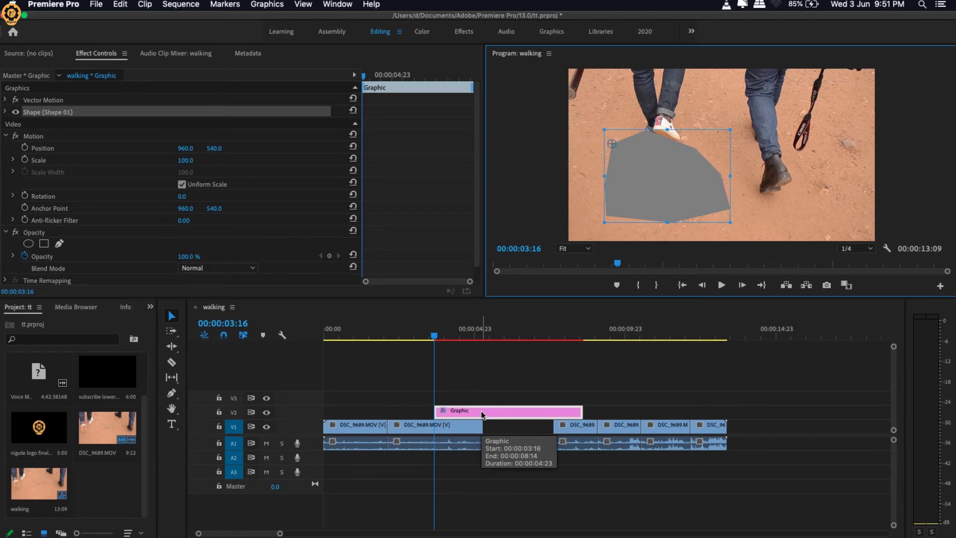
# Step: Pan across the timeline with the Hand tool, then return to selection
pyautogui.click(173, 408)
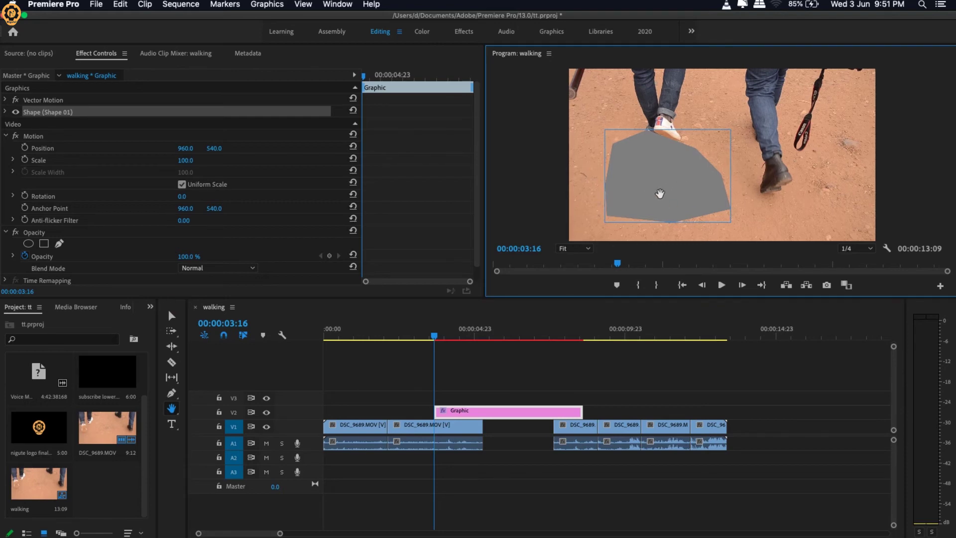
pyautogui.moveTo(509, 416); pyautogui.dragTo(375, 444)
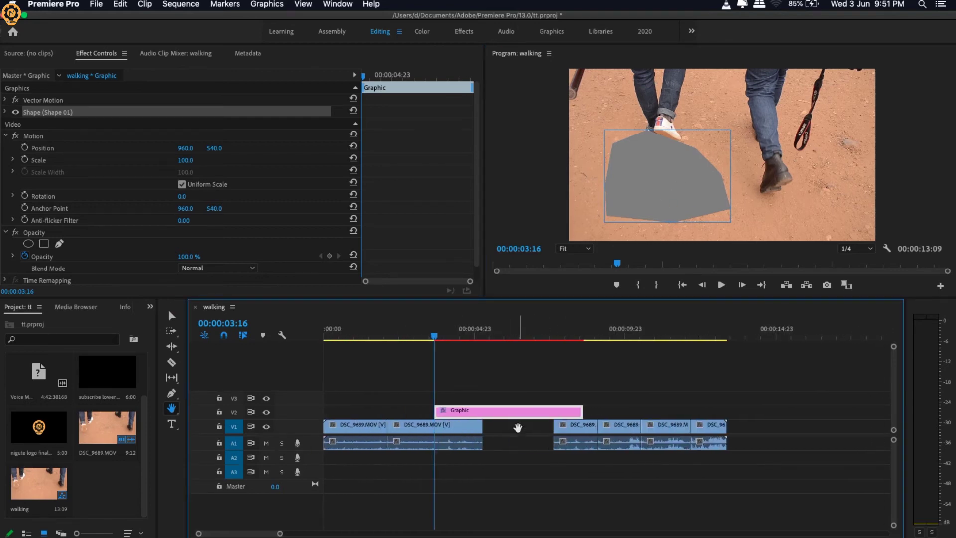
pyautogui.moveTo(376, 444)
pyautogui.mouseDown()
pyautogui.moveTo(227, 477)
pyautogui.moveTo(583, 459)
pyautogui.mouseUp()
pyautogui.press('v')
pyautogui.click(171, 427)
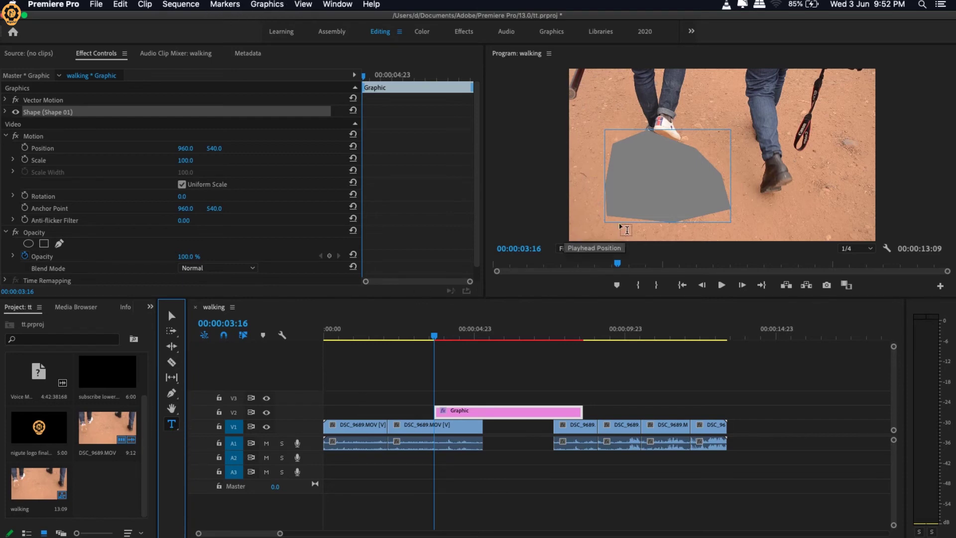
# Step: Type 'today' on the grey shape, removing the stray extra letter
pyautogui.click(634, 193)
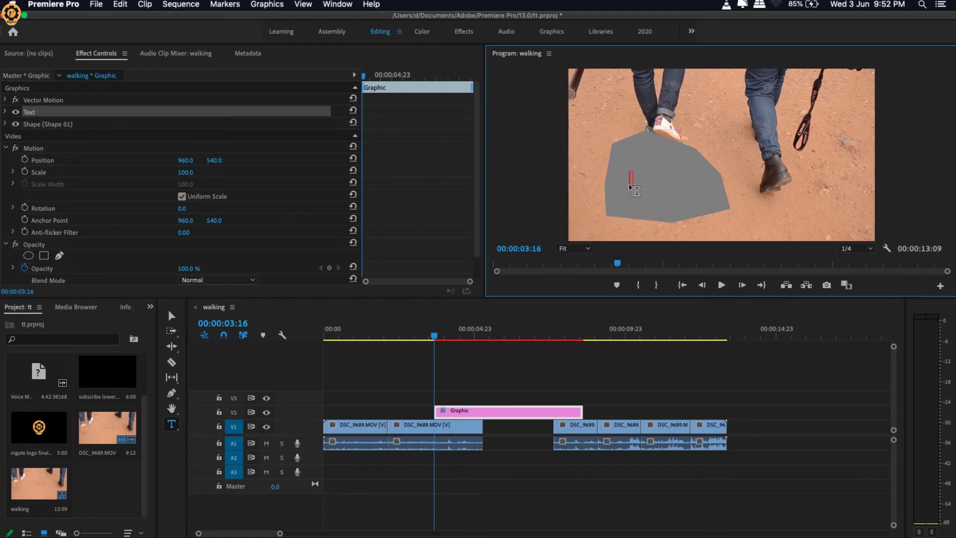
pyautogui.write('today')
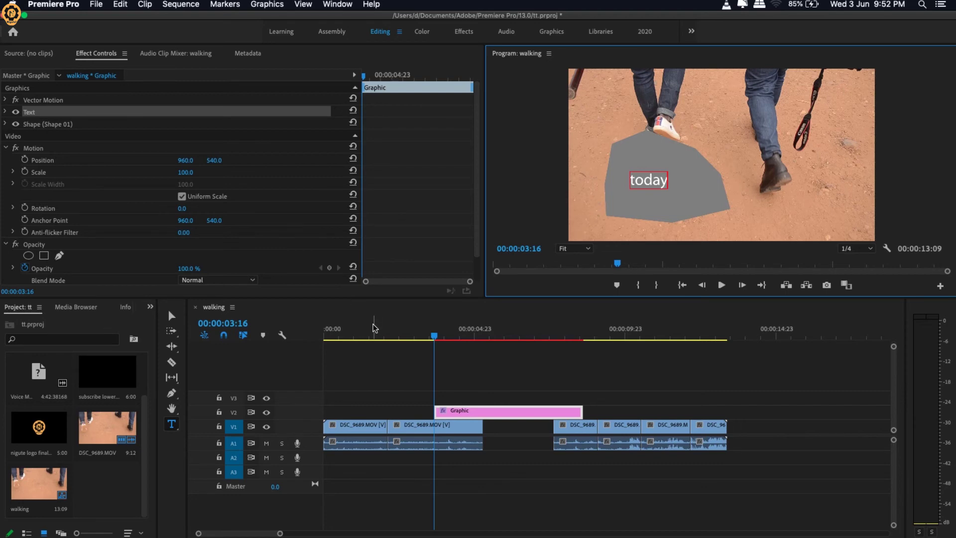
pyautogui.write('v')
pyautogui.press('BackSpace')
pyautogui.click(173, 317)
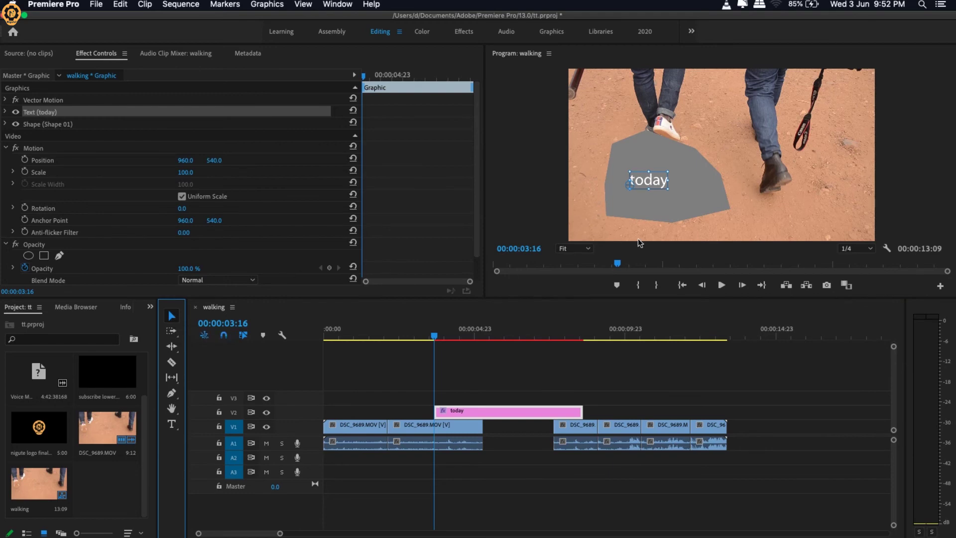
# Step: Enlarge the 'today' text and reselect the today graphic clip
pyautogui.moveTo(668, 188); pyautogui.dragTo(714, 196)
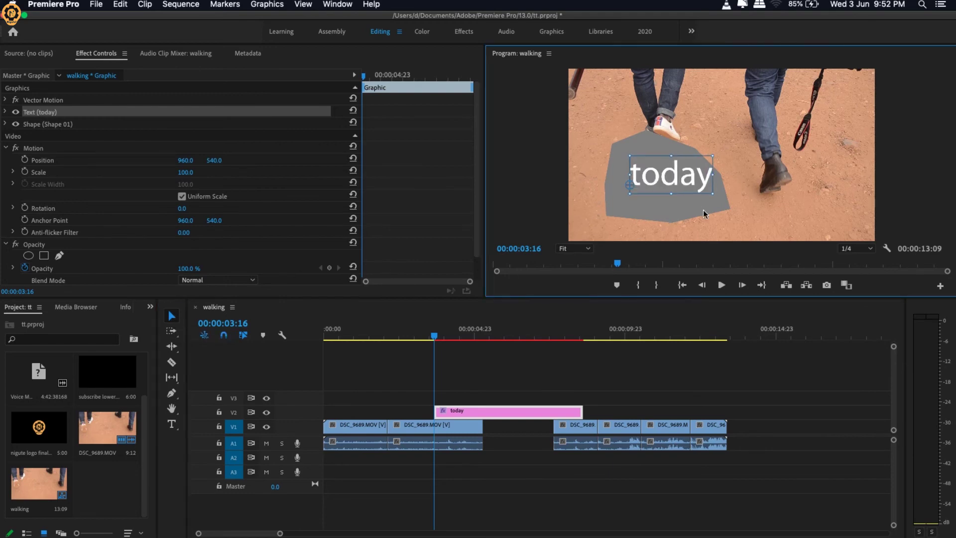
pyautogui.click(470, 426)
pyautogui.click(490, 411)
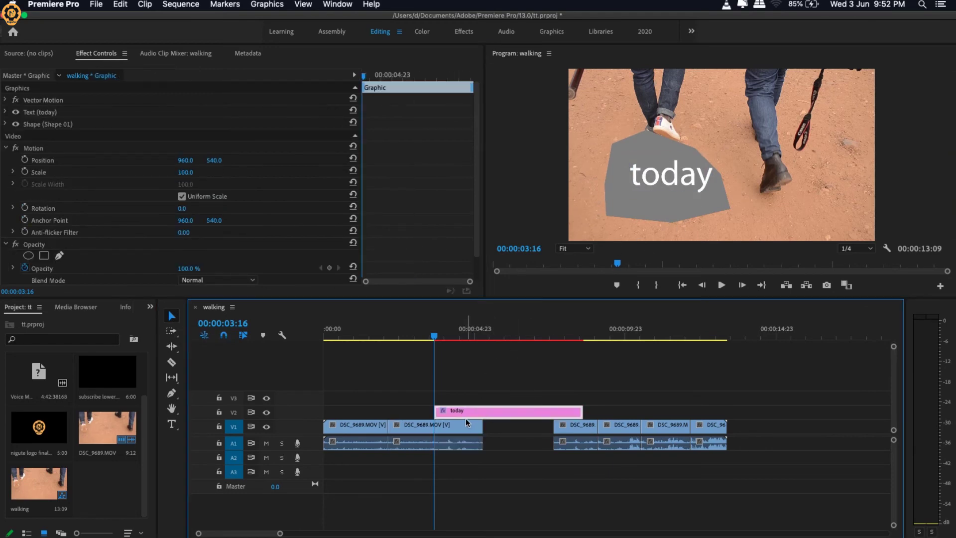
pyautogui.click(484, 402)
pyautogui.click(351, 425)
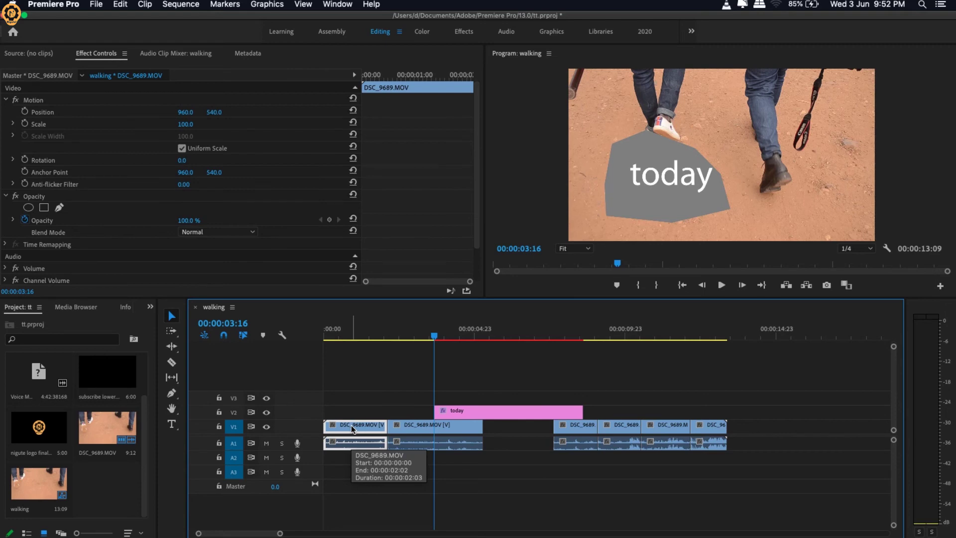
pyautogui.click(471, 412)
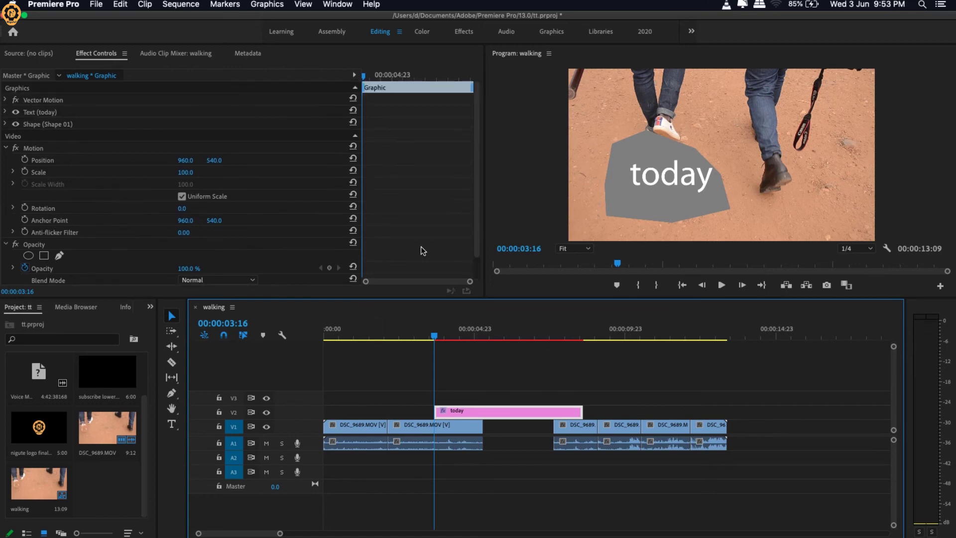
pyautogui.click(431, 426)
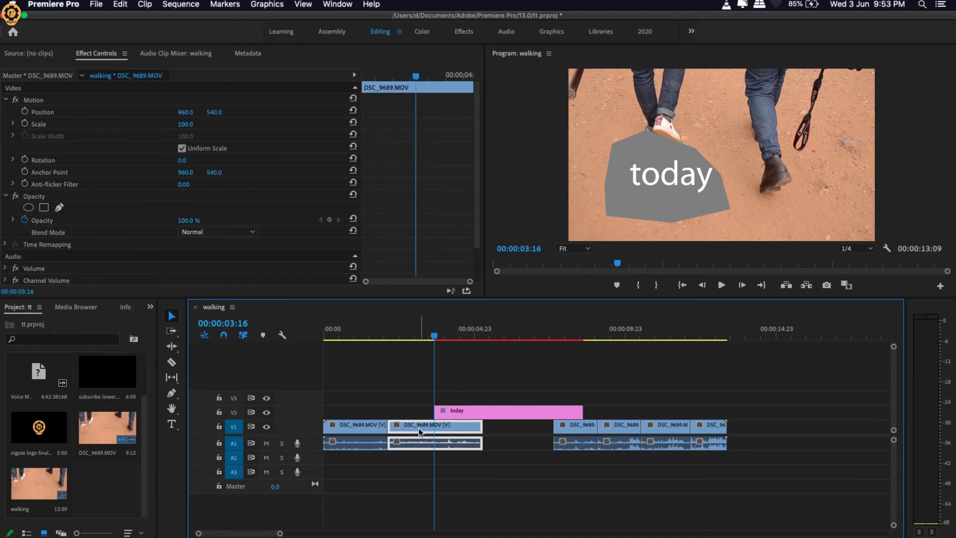
pyautogui.click(354, 441)
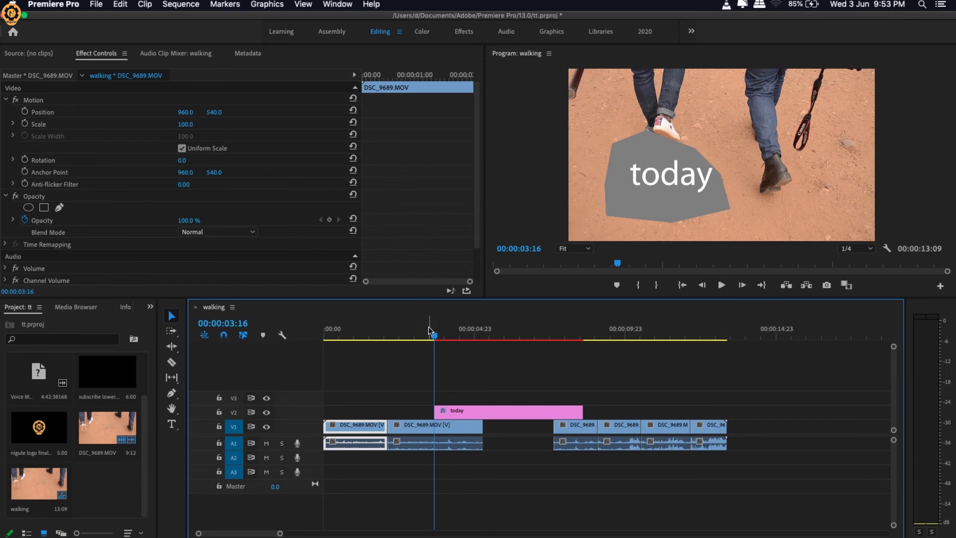
# Step: Scale the today graphic to 149 and move it right to Position X 1313
pyautogui.click(490, 412)
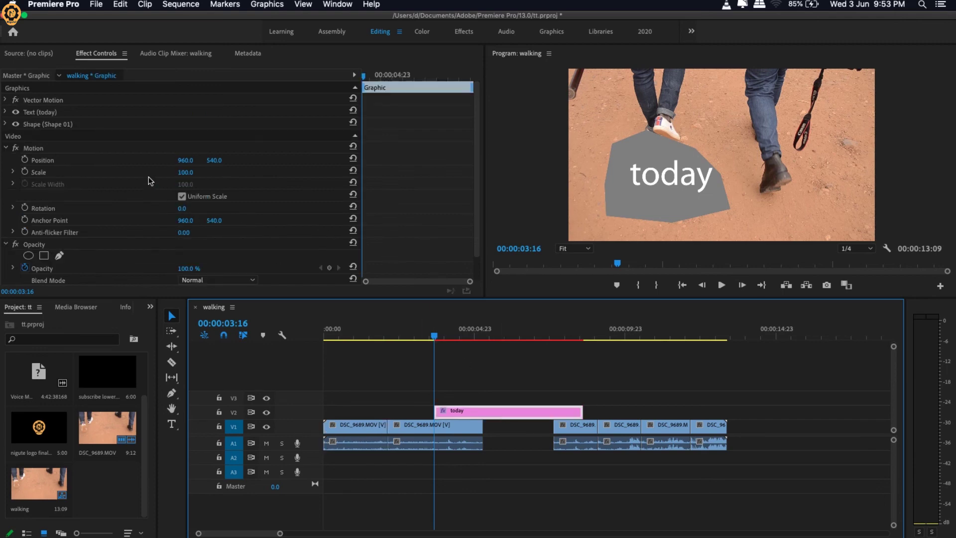
pyautogui.moveTo(185, 172); pyautogui.dragTo(220, 171)
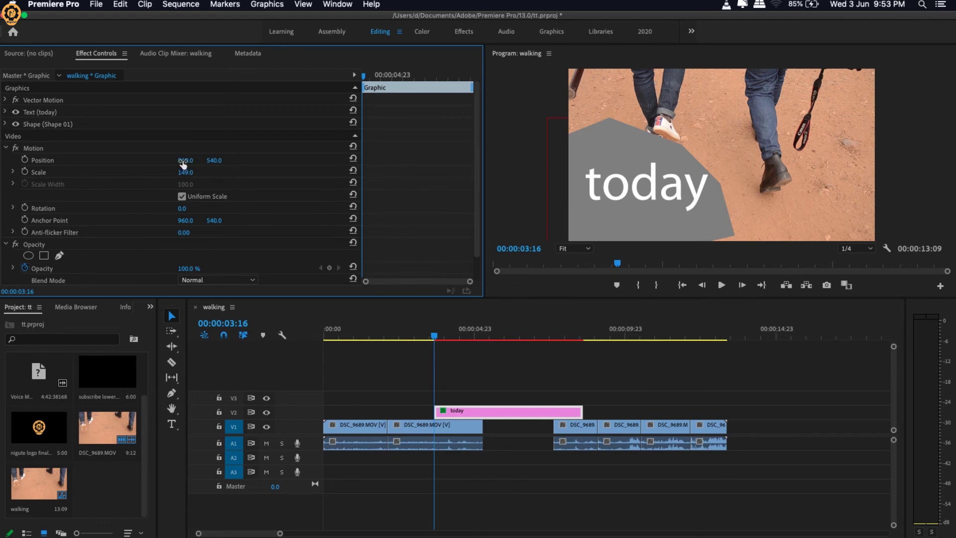
pyautogui.moveTo(185, 160); pyautogui.dragTo(191, 161)
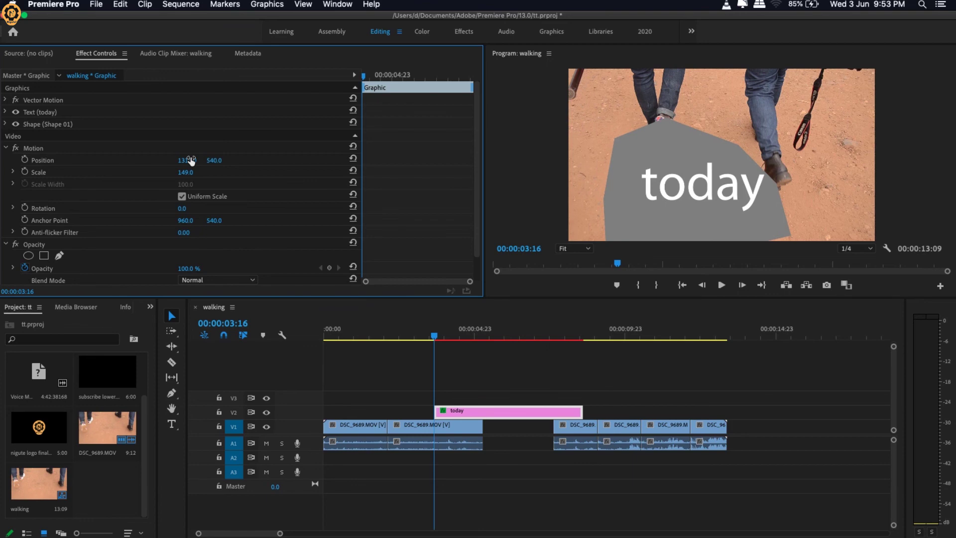
# Step: Play the sequence from the start to review the graphic, stopping at 00:00:04:19
pyautogui.click(390, 340)
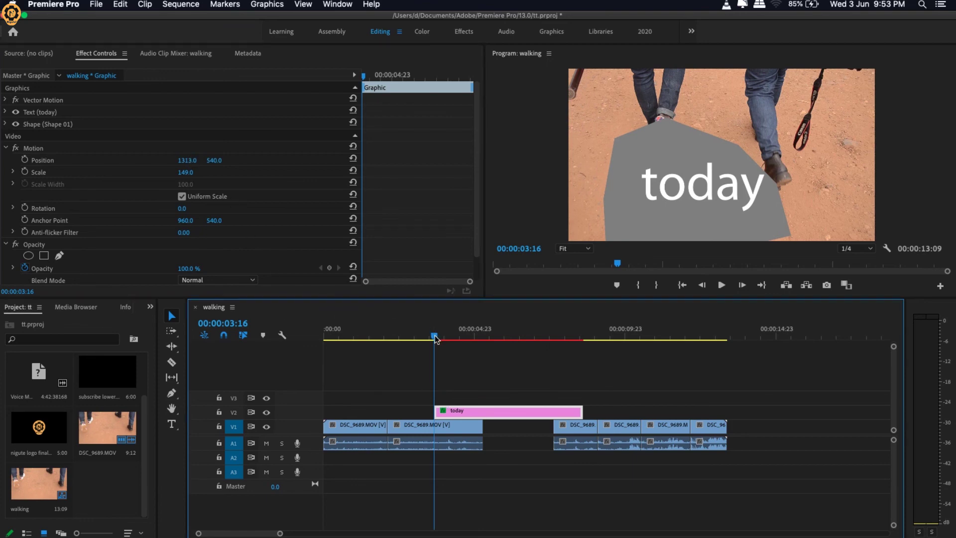
pyautogui.press('space')
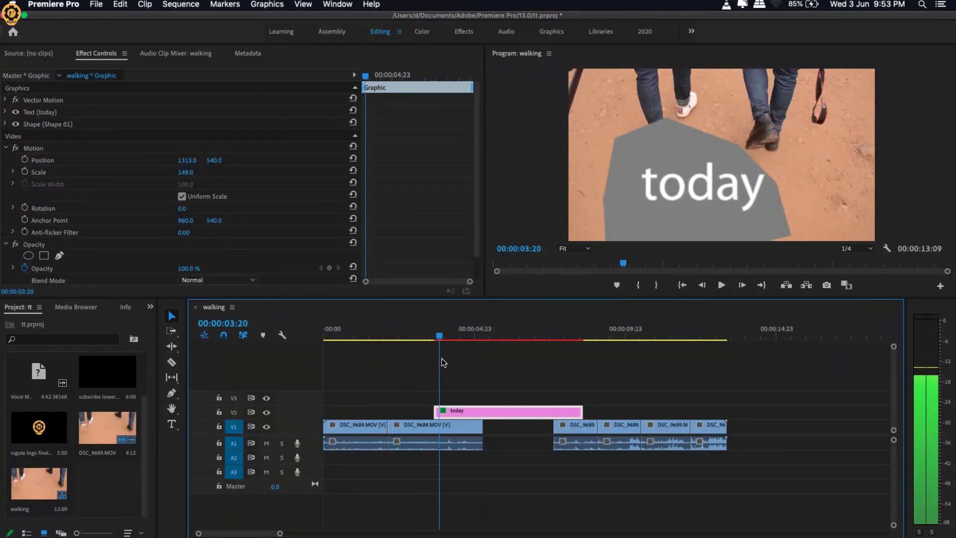
pyautogui.press('Home')
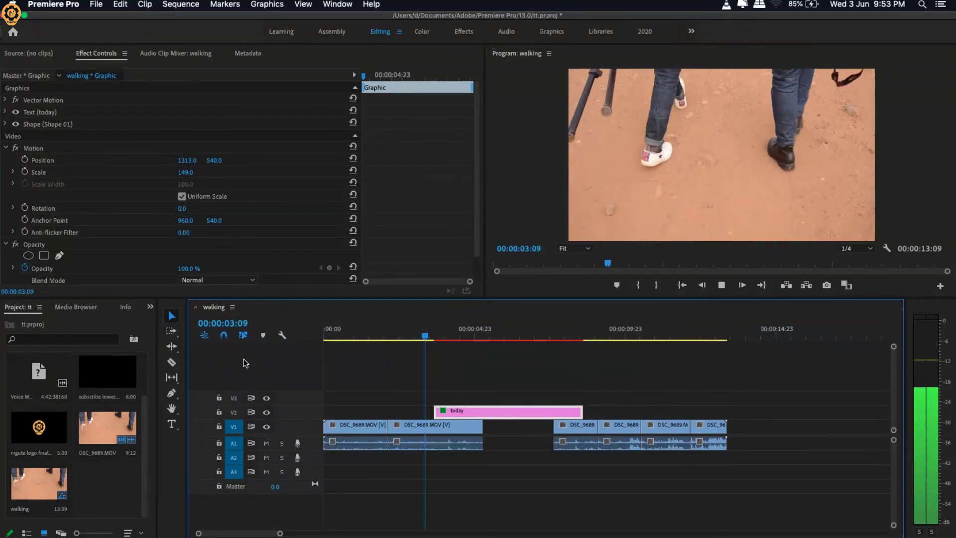
pyautogui.press('space')
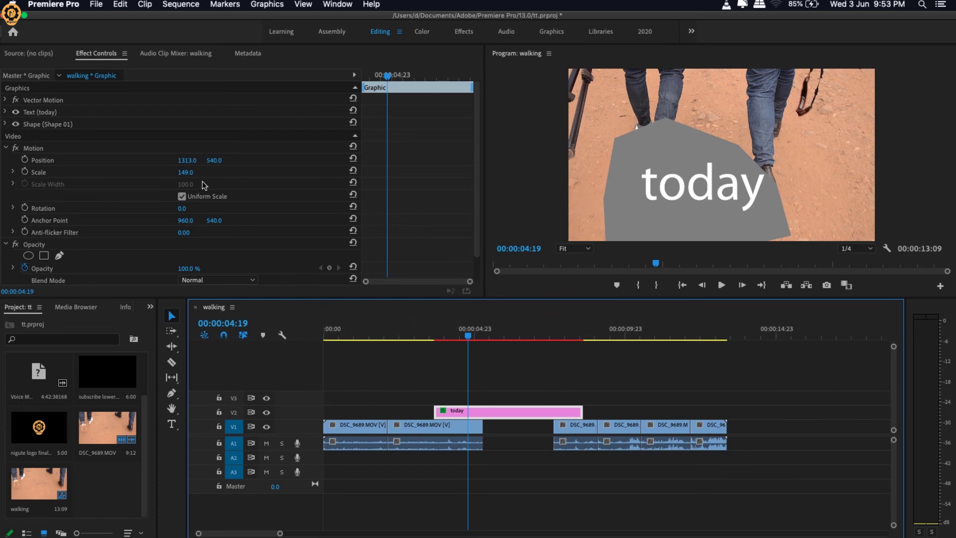
# Step: Reset the today graphic's scale to 100, then hide and reshow the V2 track output
pyautogui.click(186, 172)
pyautogui.write('100')
pyautogui.press('Return')
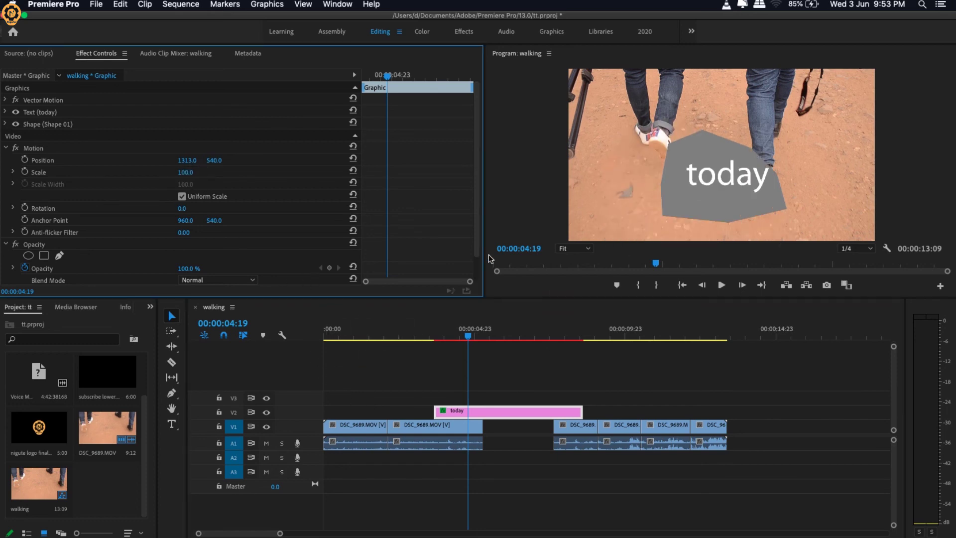
pyautogui.click(267, 399)
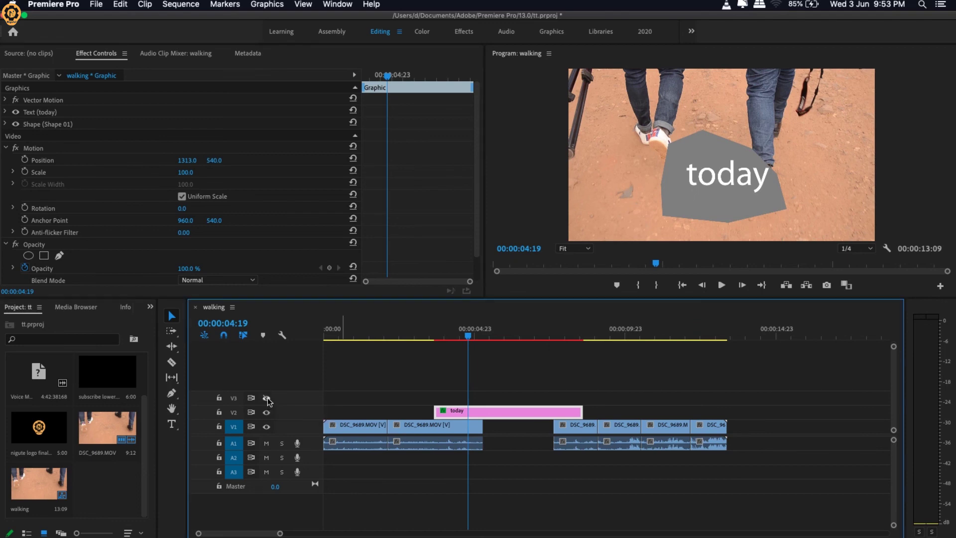
pyautogui.click(267, 412)
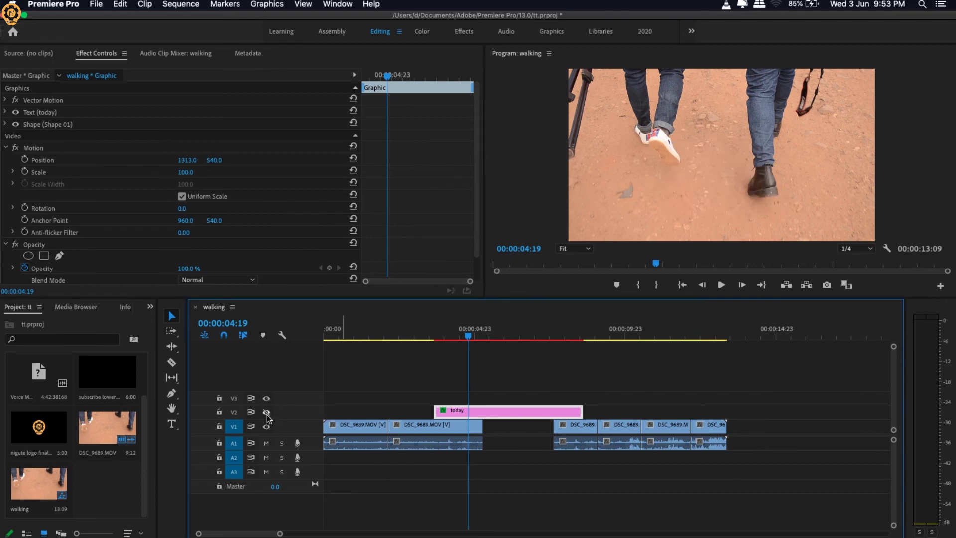
pyautogui.click(267, 412)
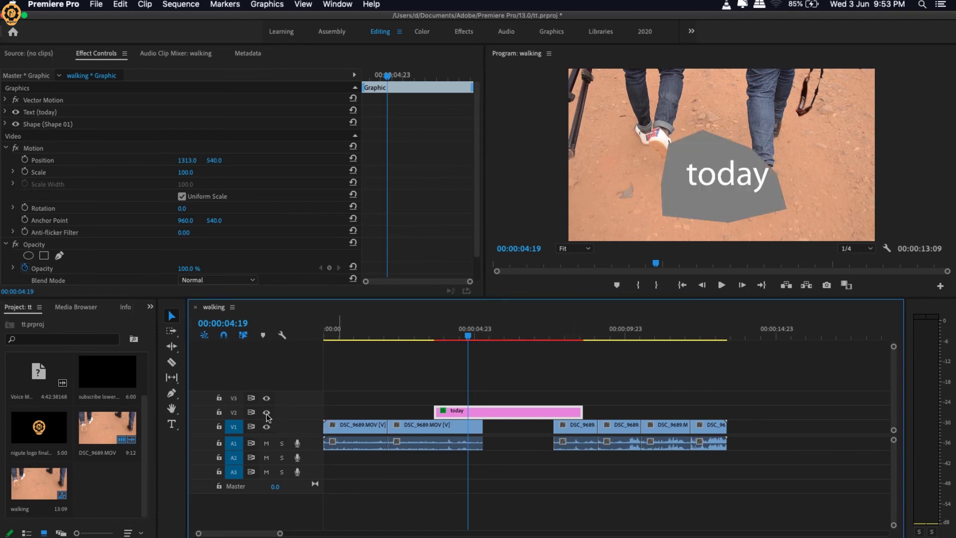